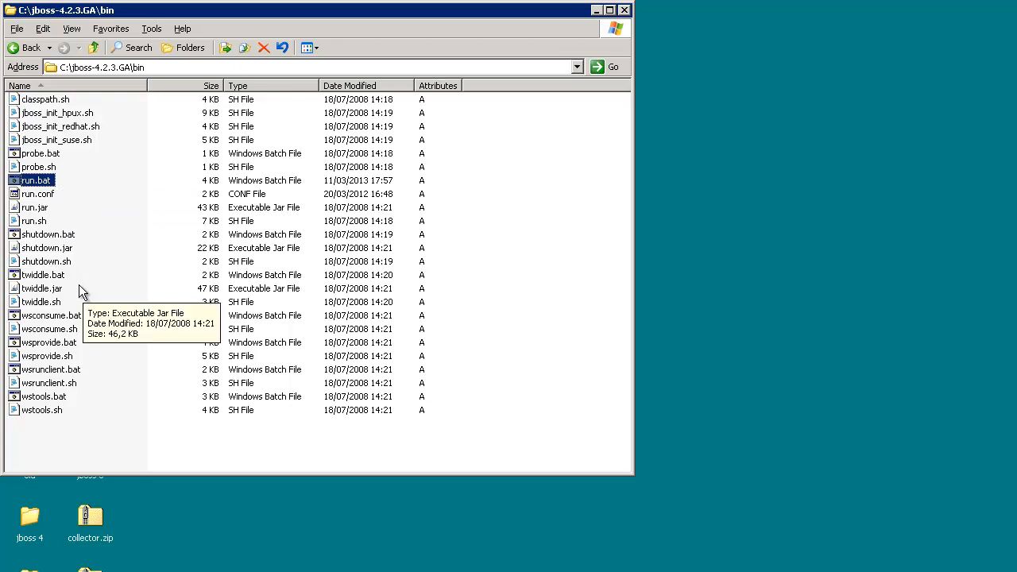
- Open run.bat from the JBoss bin folder in Notepad++ and find the JAVA_OPTS line under the JBoss specific properties comment
right_click(37, 181)
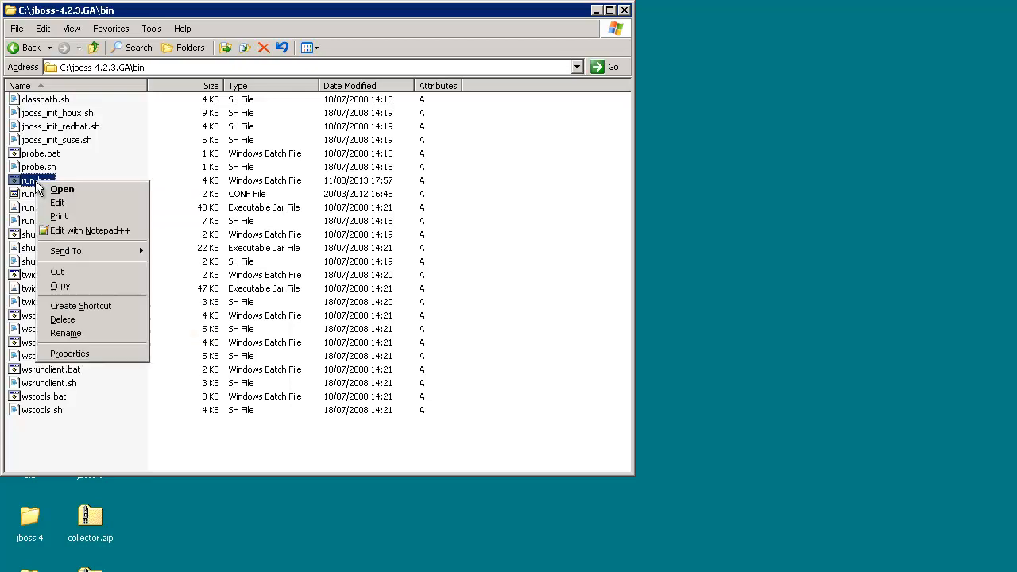
click(97, 229)
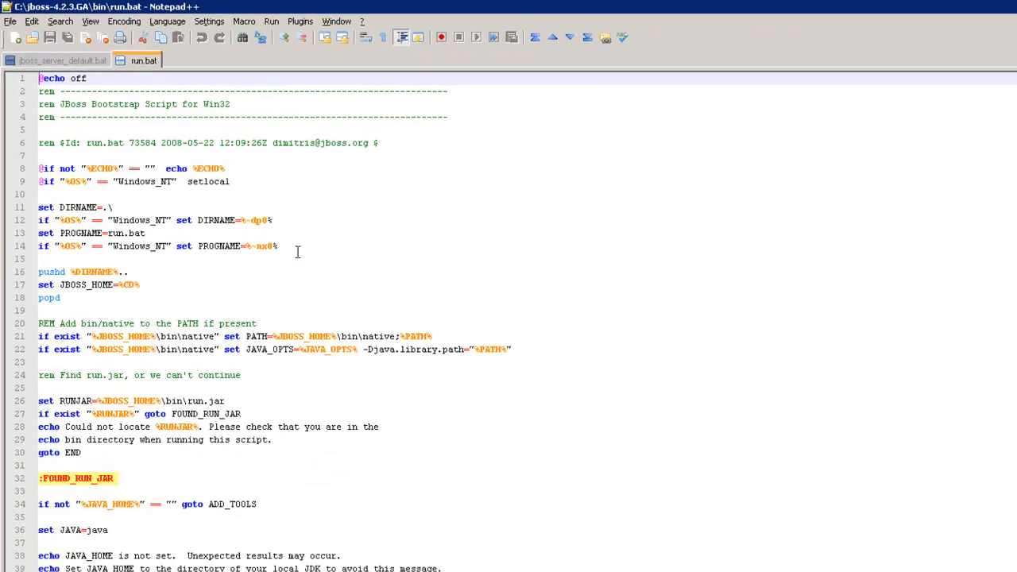
click(423, 235)
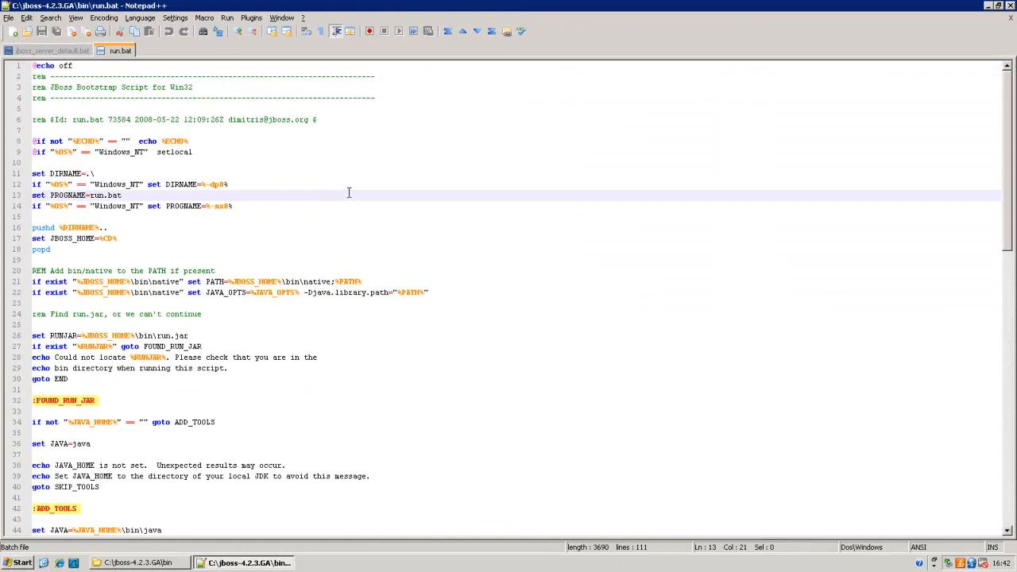
scroll(350, 198, down, 5)
scroll(350, 203, down, 2)
scroll(321, 189, down, 5)
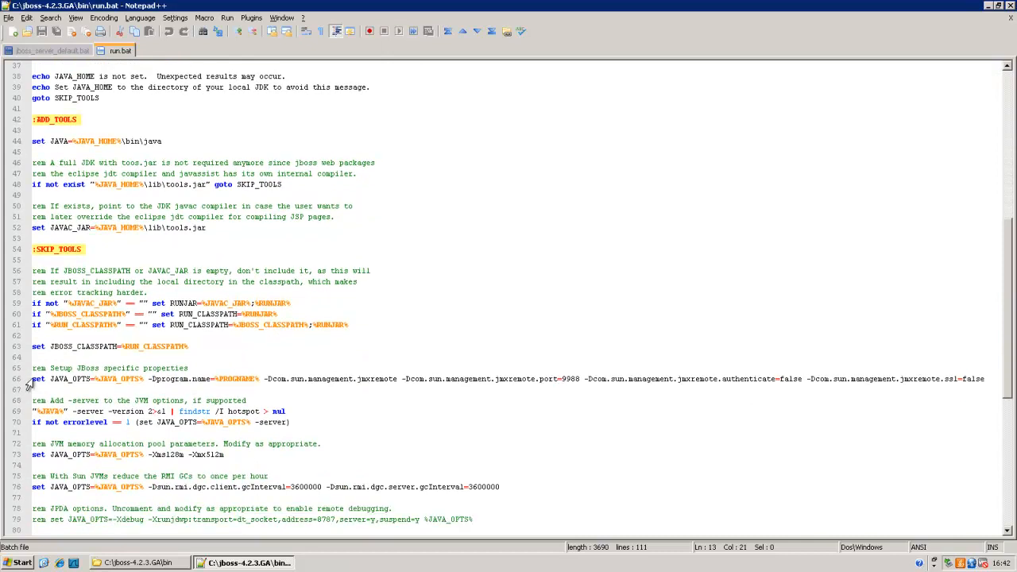
- Examine the JMX remote, port, authentication and SSL options in the JBoss-specific JAVA_OPTS line, and close the file and its folder
drag(32, 379, 398, 379)
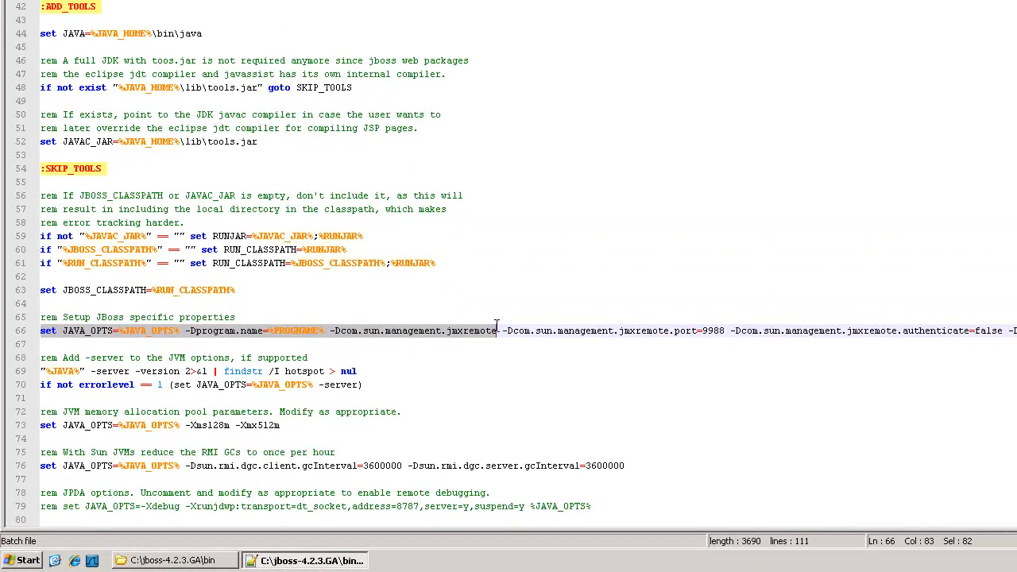
drag(496, 331, 324, 331)
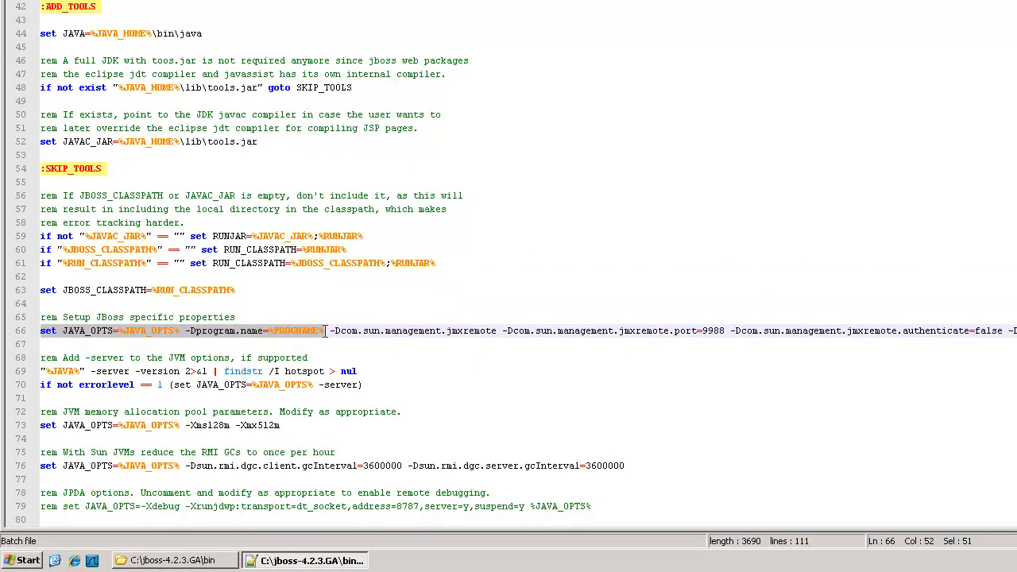
click(352, 345)
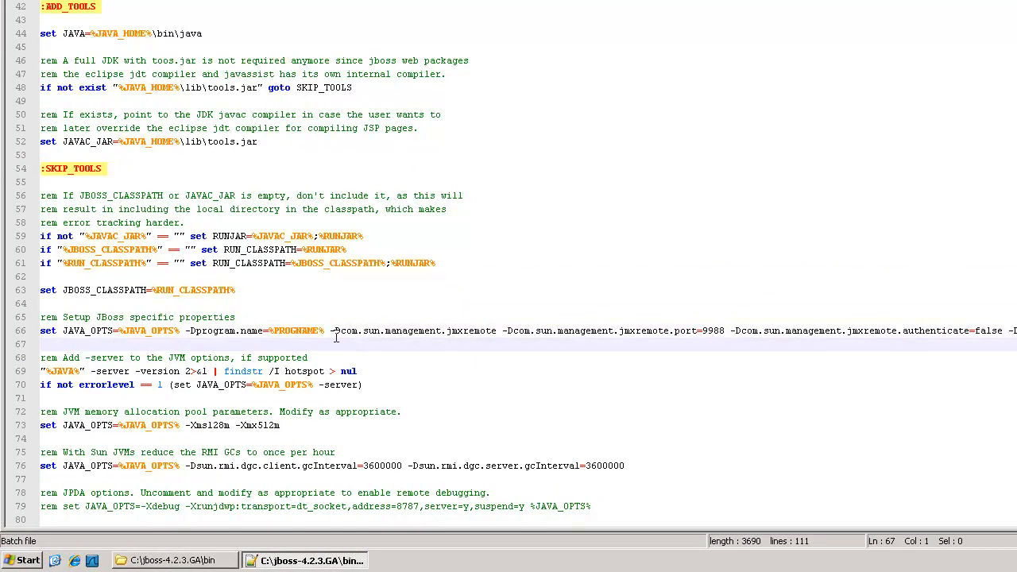
drag(331, 332, 499, 333)
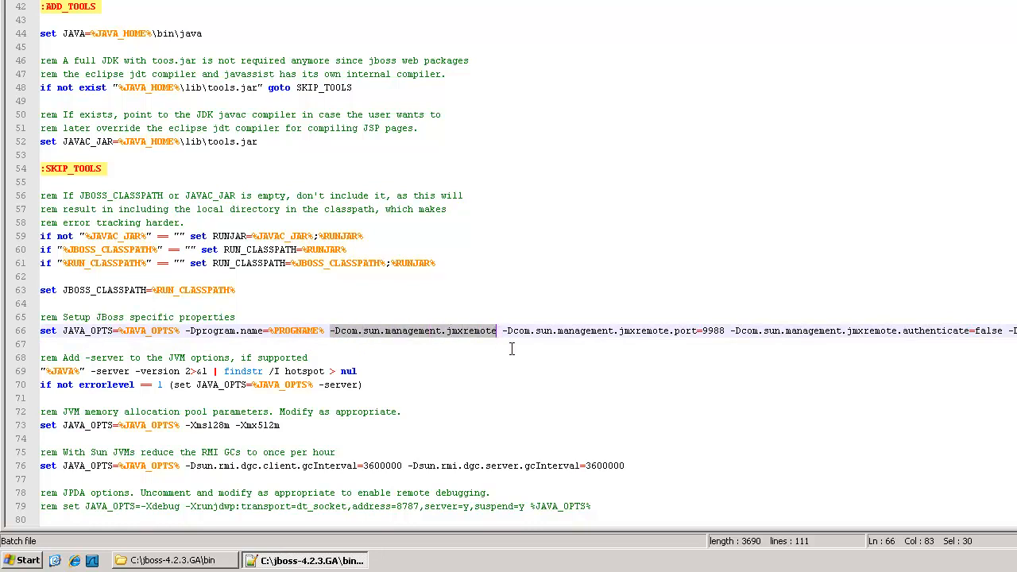
drag(503, 332, 723, 332)
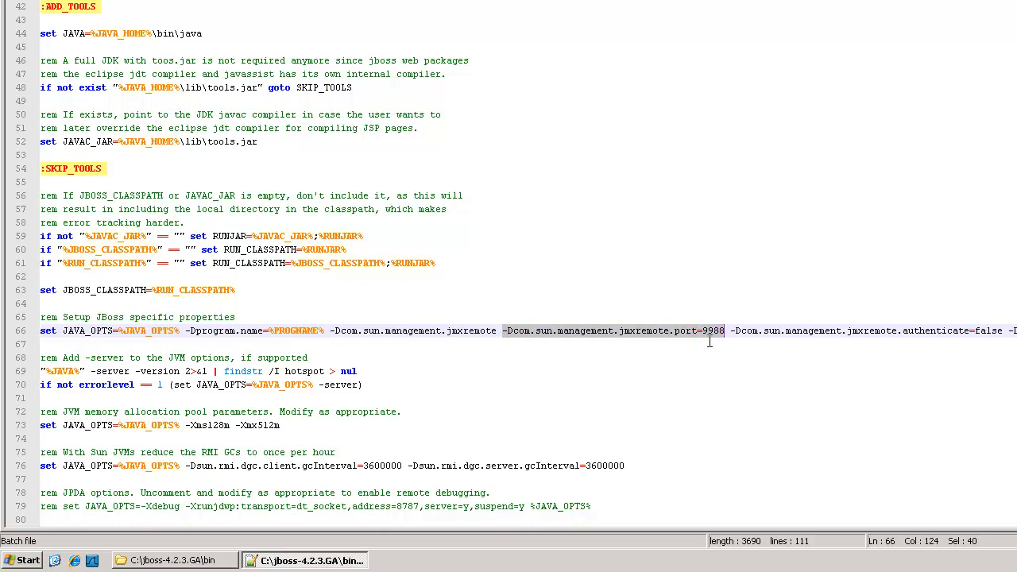
click(762, 332)
drag(664, 335, 911, 334)
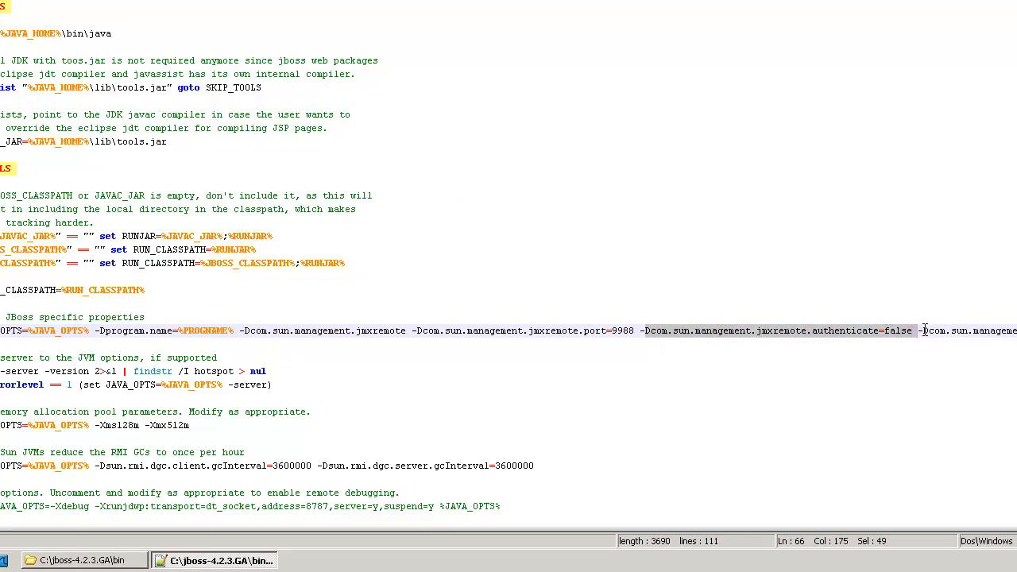
click(922, 330)
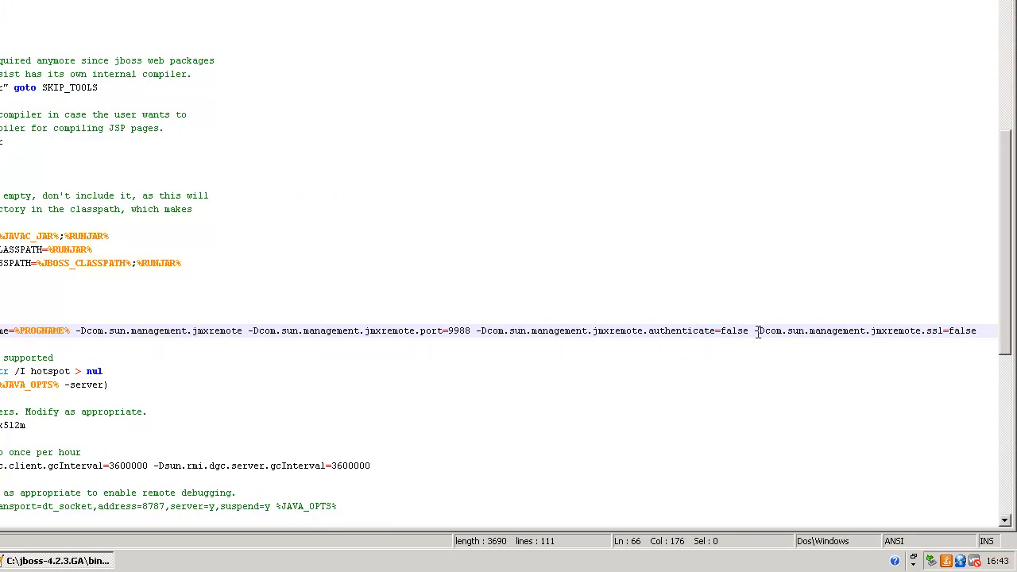
drag(779, 335, 979, 334)
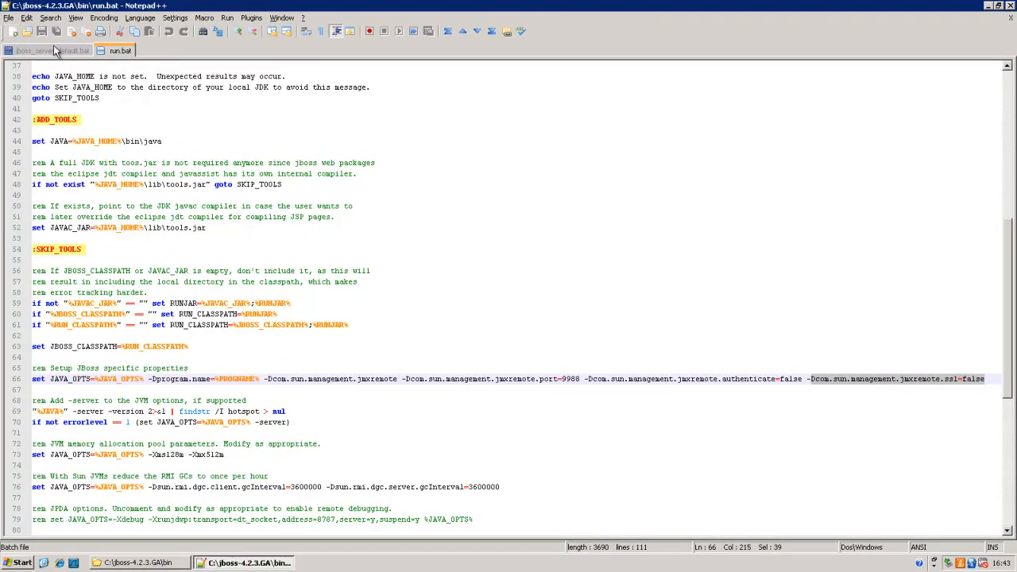
click(430, 380)
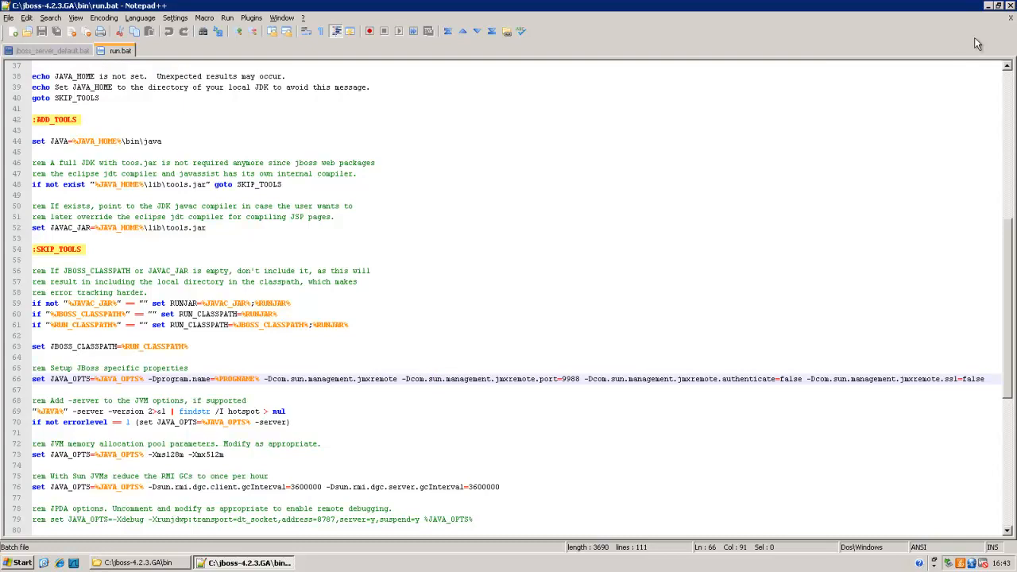
click(1010, 6)
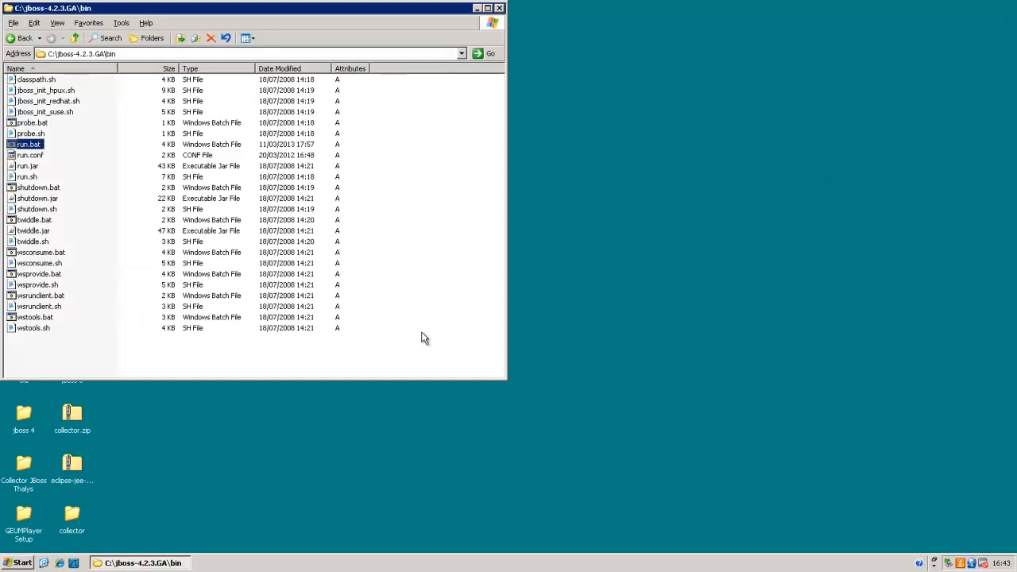
click(499, 8)
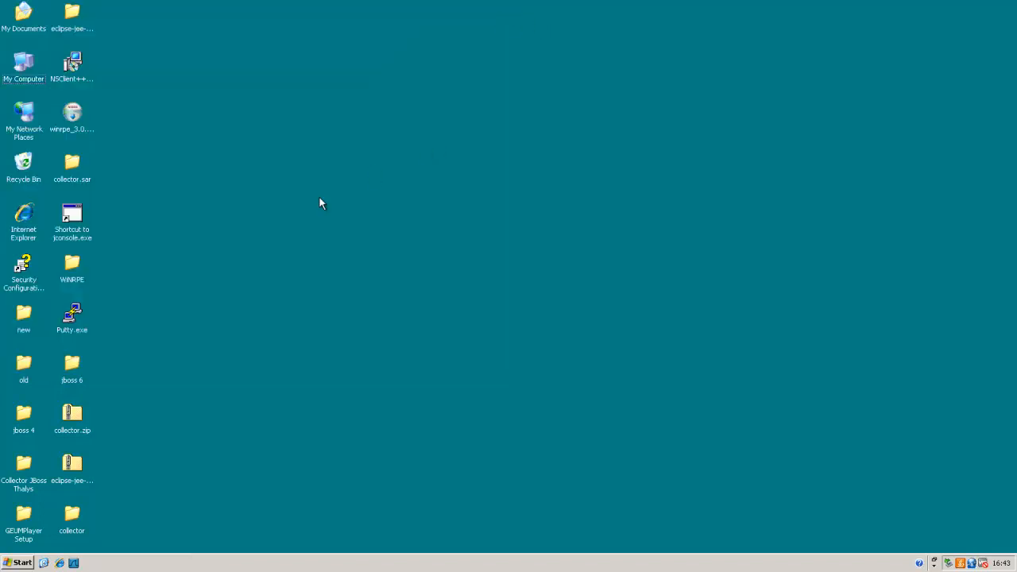
- Open jboss_server_default.bat from the desktop's jboss 4 folder in Notepad++
double_click(24, 413)
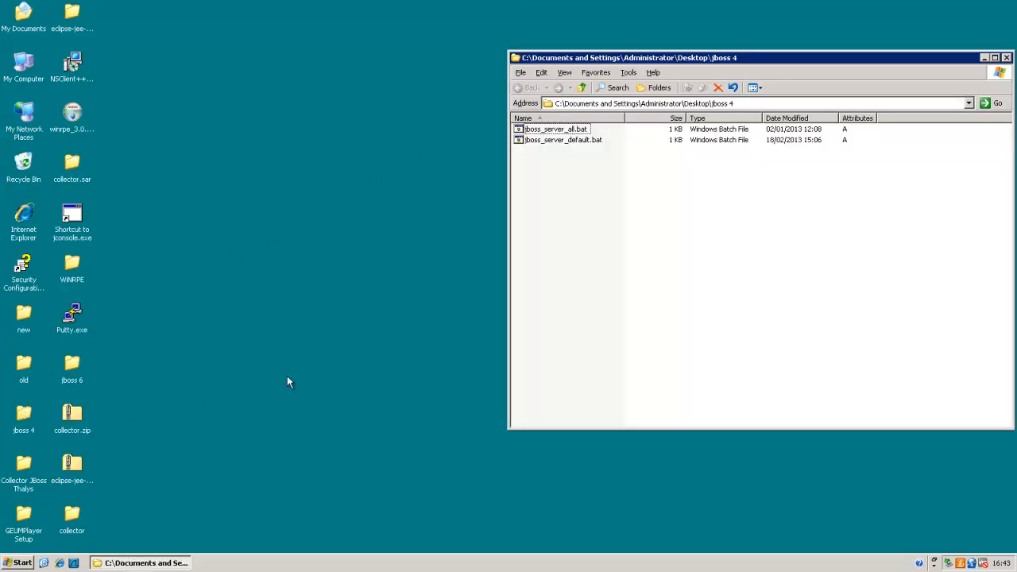
click(577, 141)
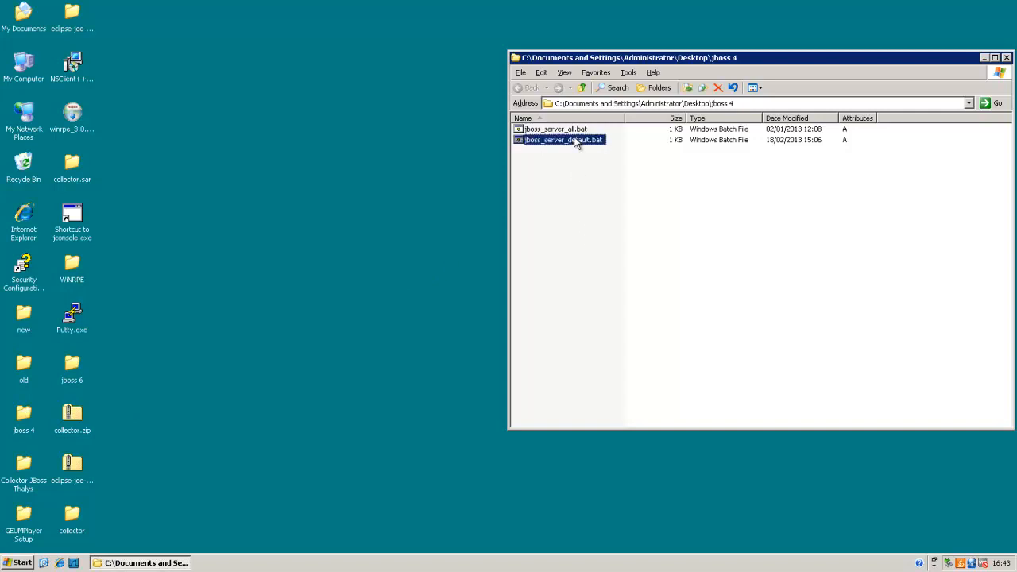
right_click(577, 140)
click(594, 178)
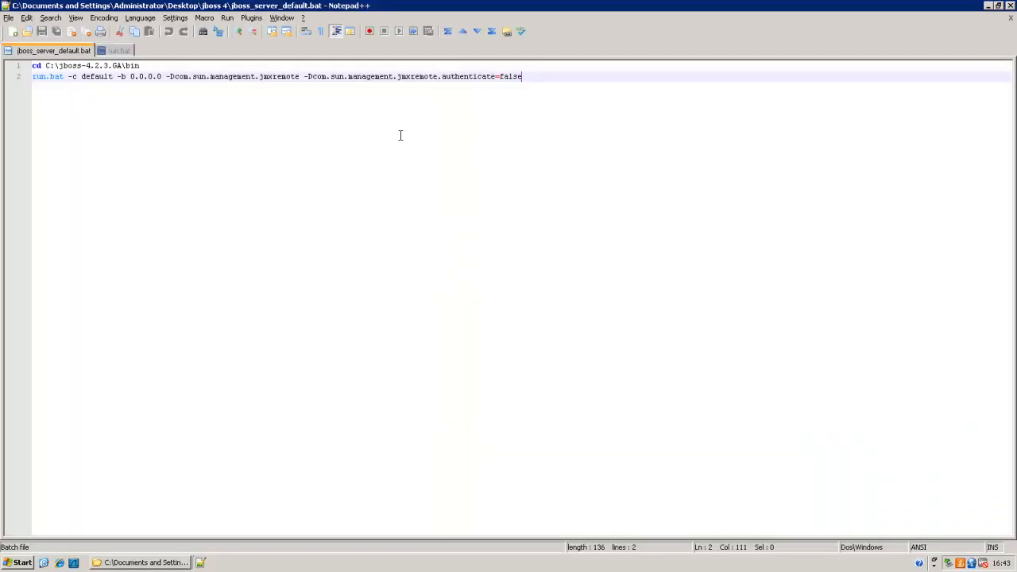
- Examine the bin directory path and the run.bat arguments in the startup script, and close the editor
click(58, 67)
mouse_move(45, 67)
mouse_down()
mouse_move(140, 70)
mouse_move(30, 78)
mouse_up()
click(68, 70)
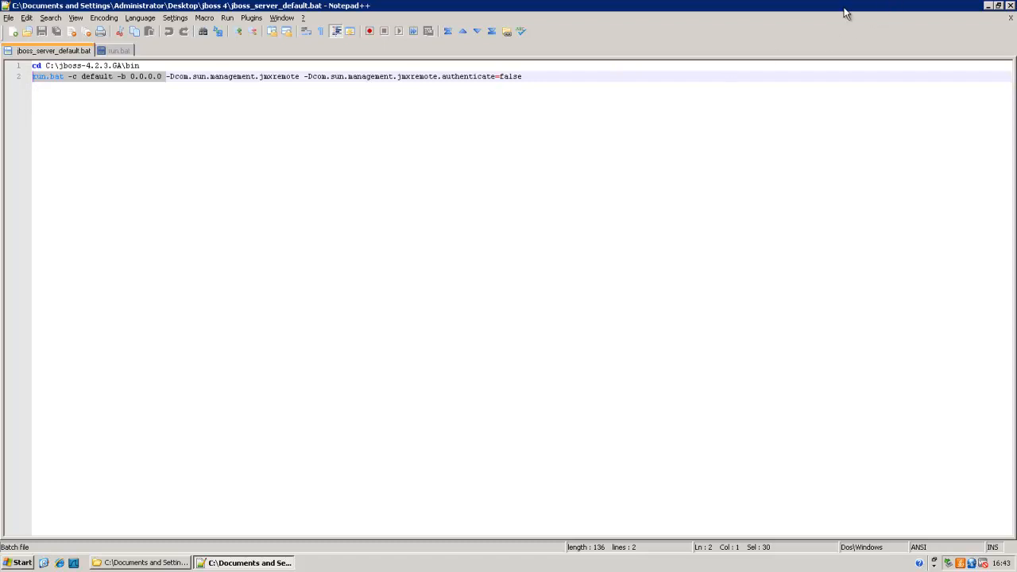
click(284, 86)
drag(522, 77, 182, 77)
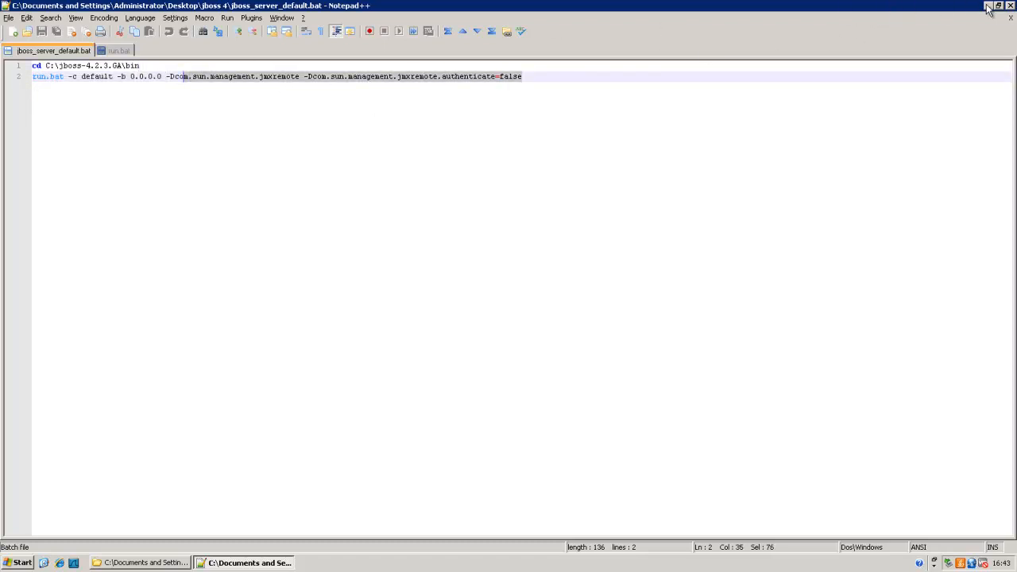
click(1010, 6)
- Start the JBoss server with jboss_server_default.bat and close the jboss 4 folder window
double_click(584, 141)
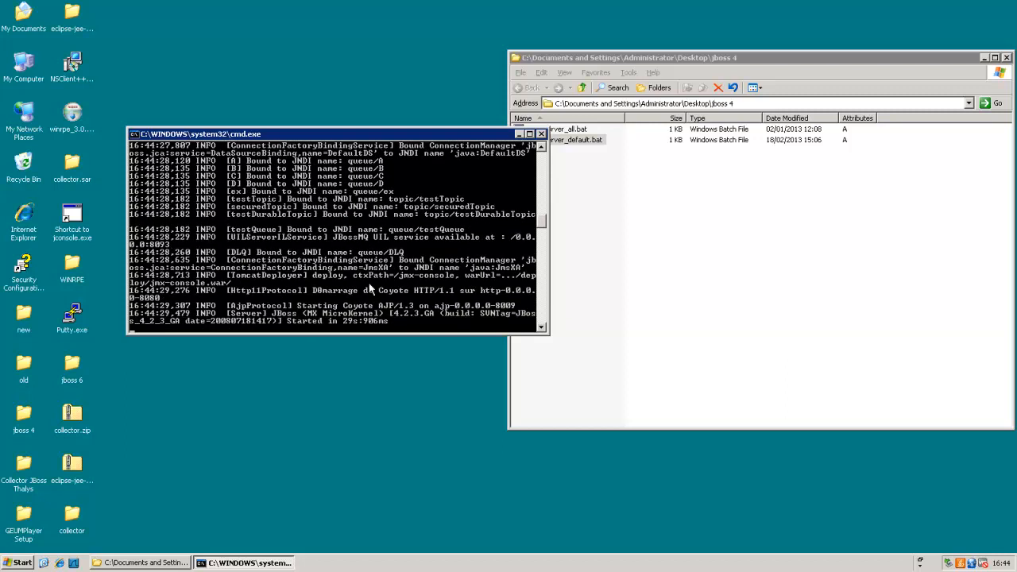
key(alt+Tab)
click(701, 315)
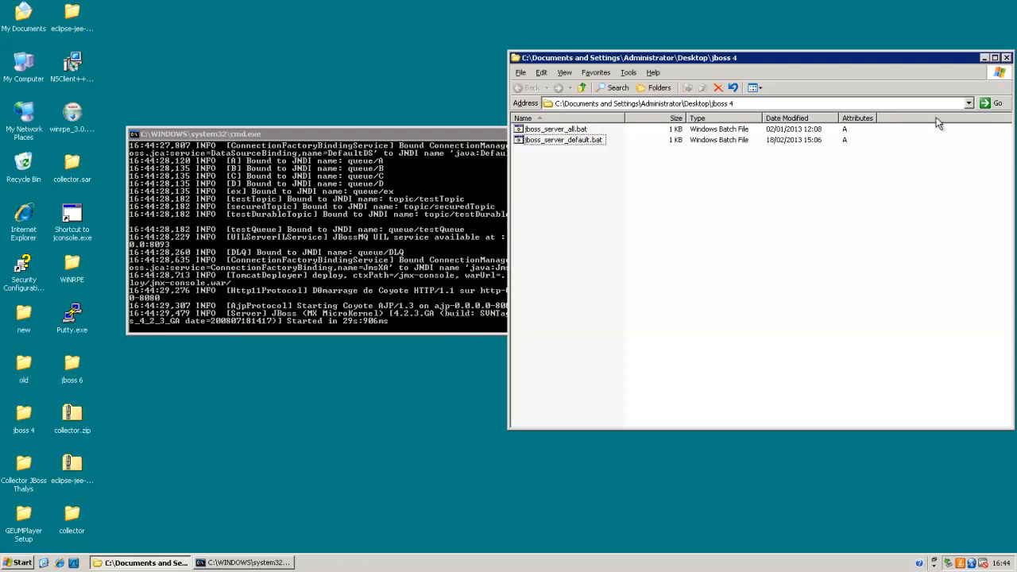
click(1007, 58)
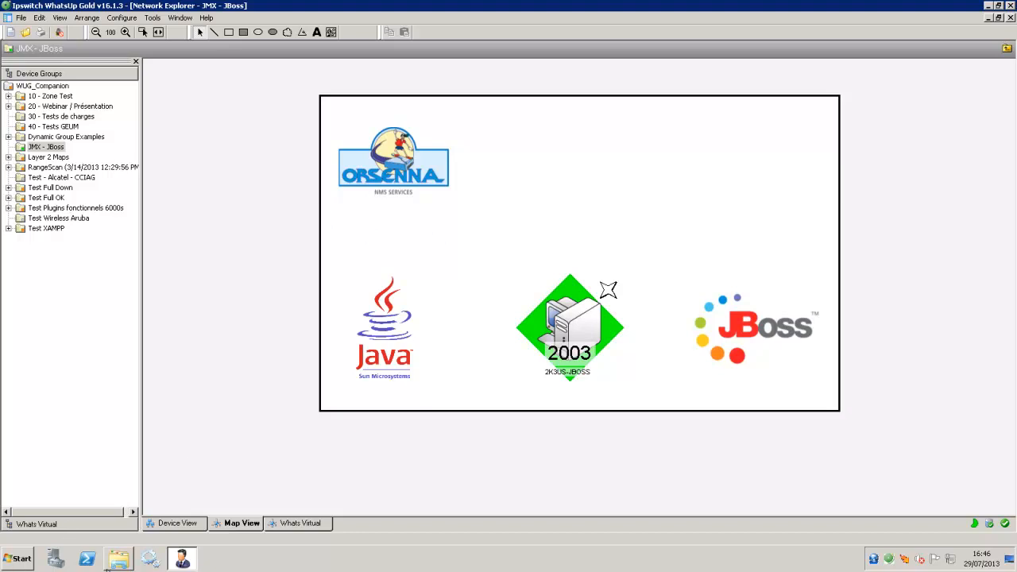
- On the WhatsUp Gold machine, open the folder C:\Program Files (x86)\Java\jdk1.7.0_25\bin in Windows Explorer
click(118, 564)
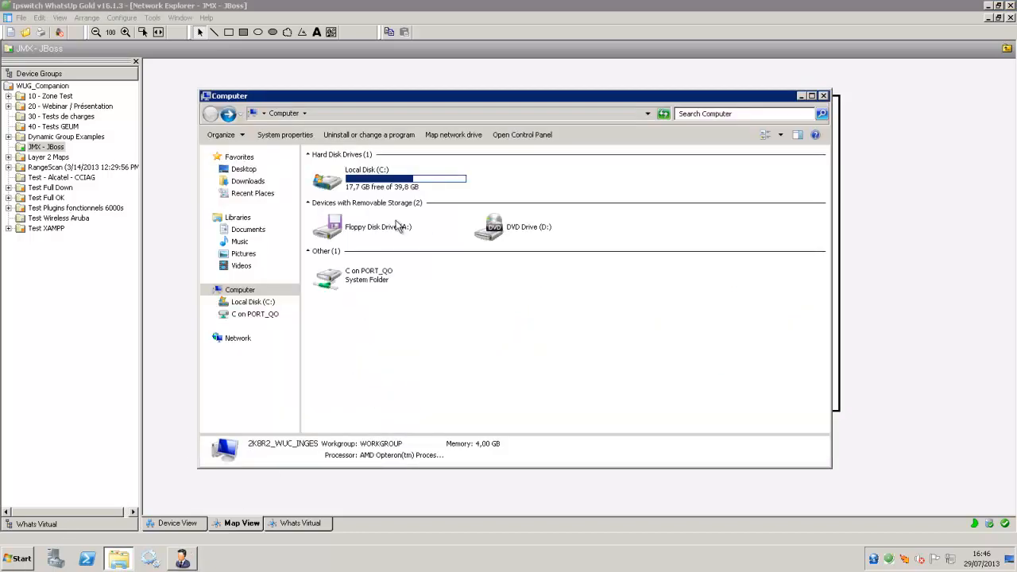
click(398, 190)
double_click(397, 190)
double_click(362, 212)
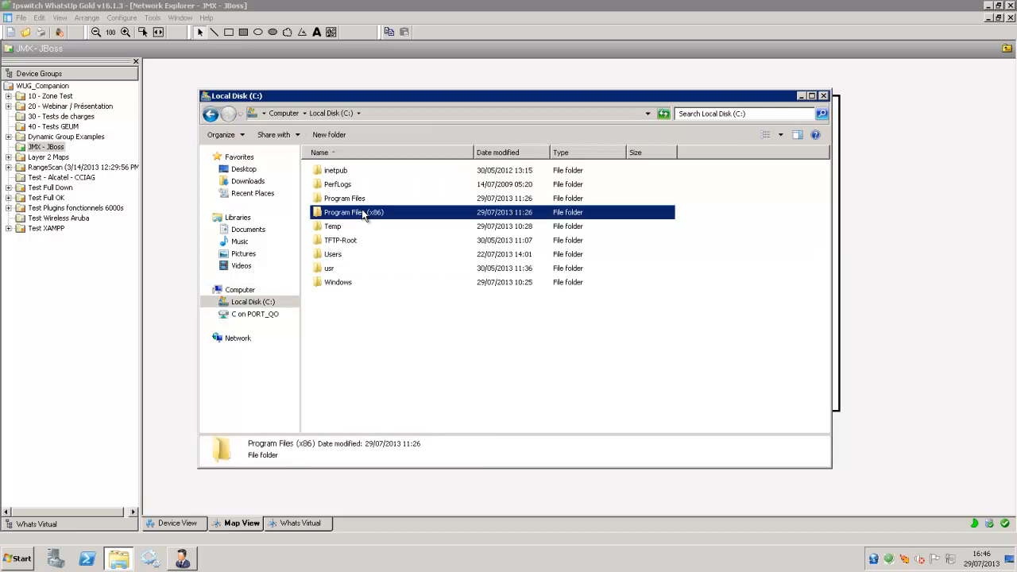
click(332, 242)
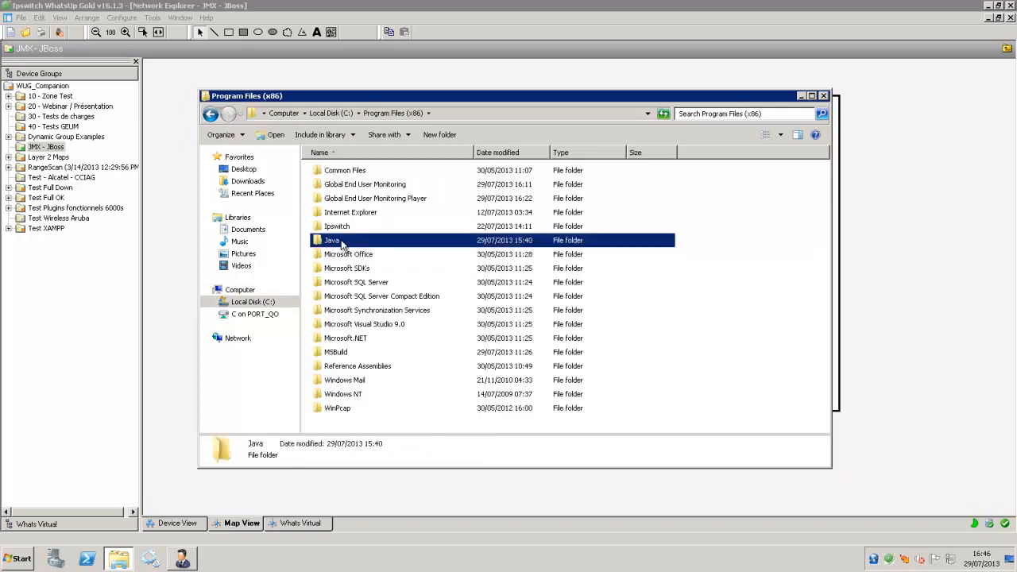
double_click(333, 241)
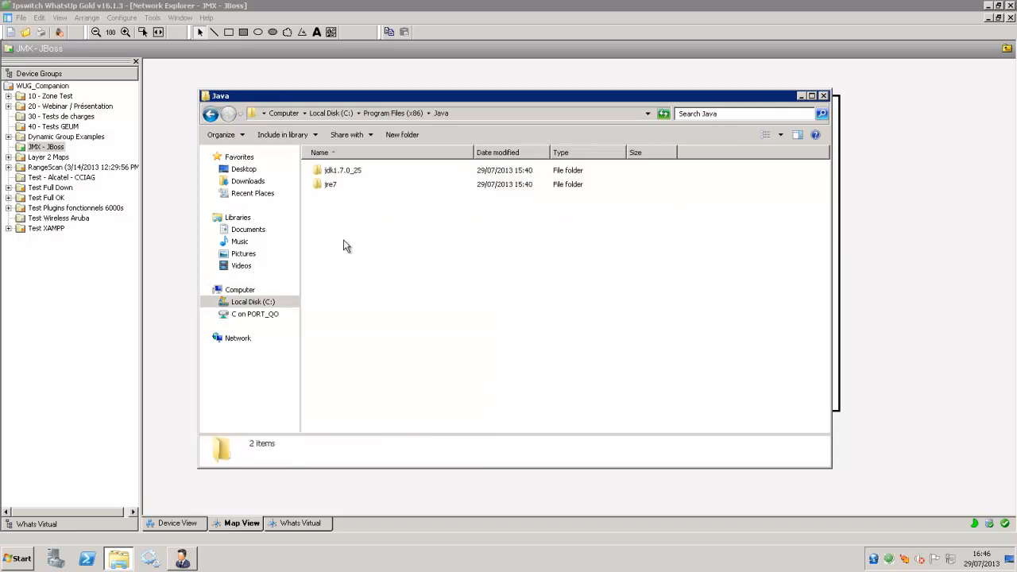
click(363, 175)
double_click(362, 175)
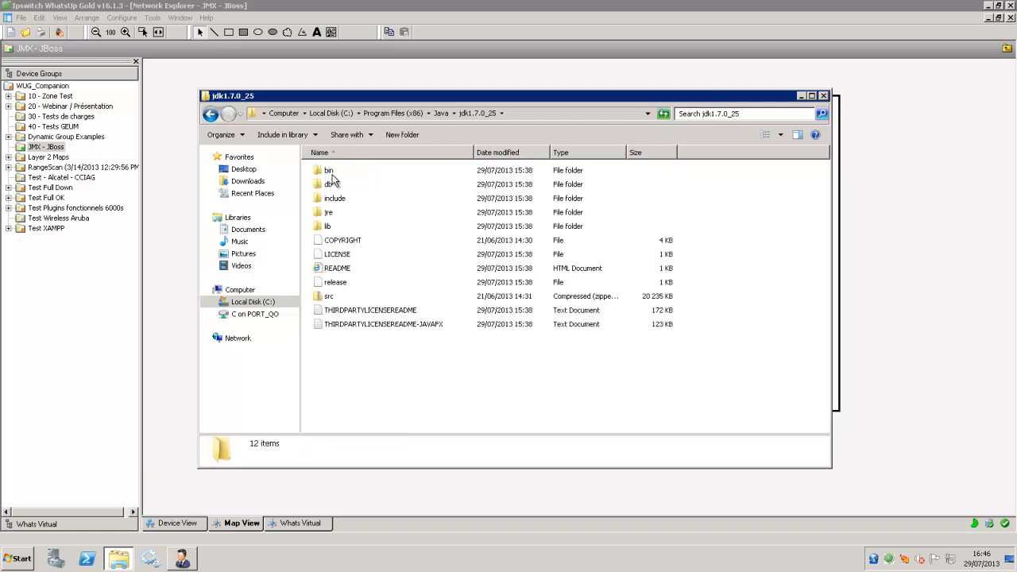
double_click(334, 175)
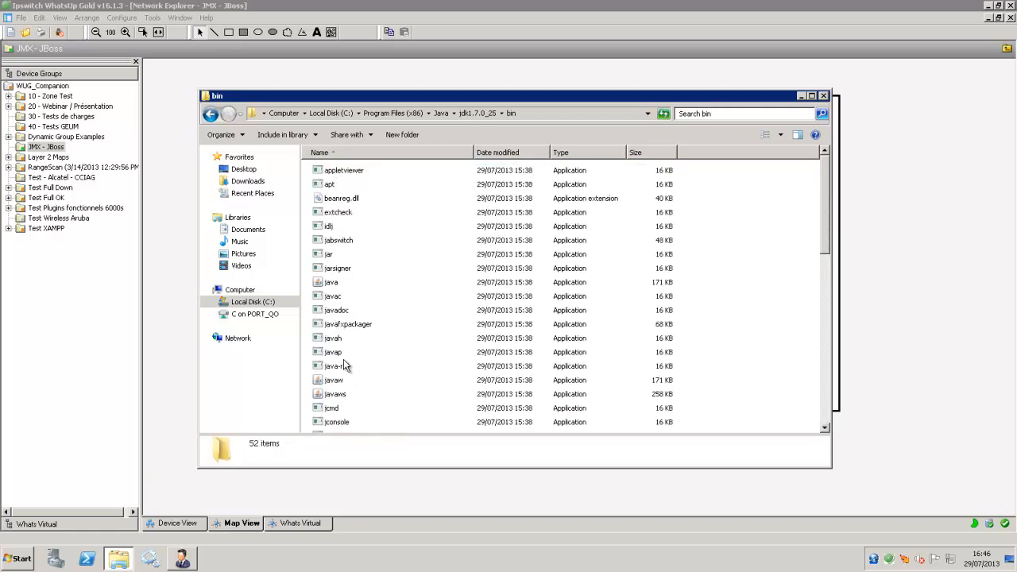
- Launch jconsole from the JDK bin folder
click(347, 422)
scroll(390, 405, down, 4)
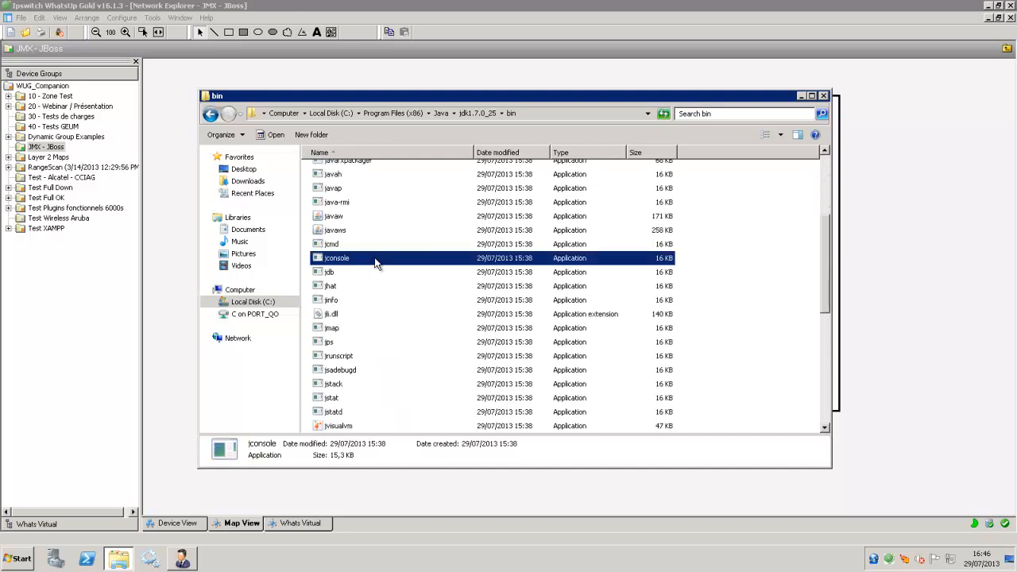
double_click(375, 263)
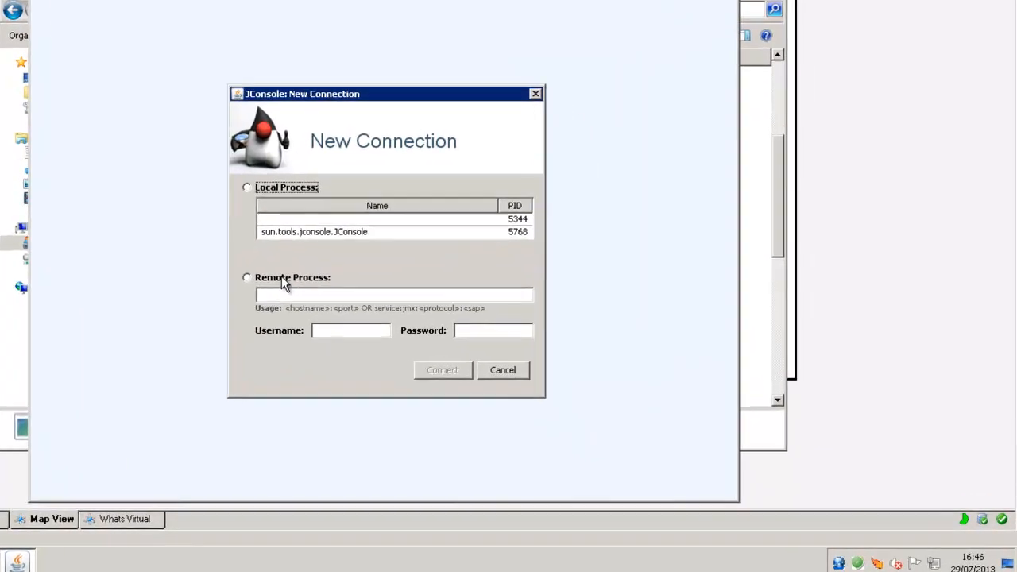
- Connect JConsole to the remote process 10.30.2.19:9988 without credentials, using an insecure connection
click(428, 330)
click(283, 293)
text(10.30.2.1)
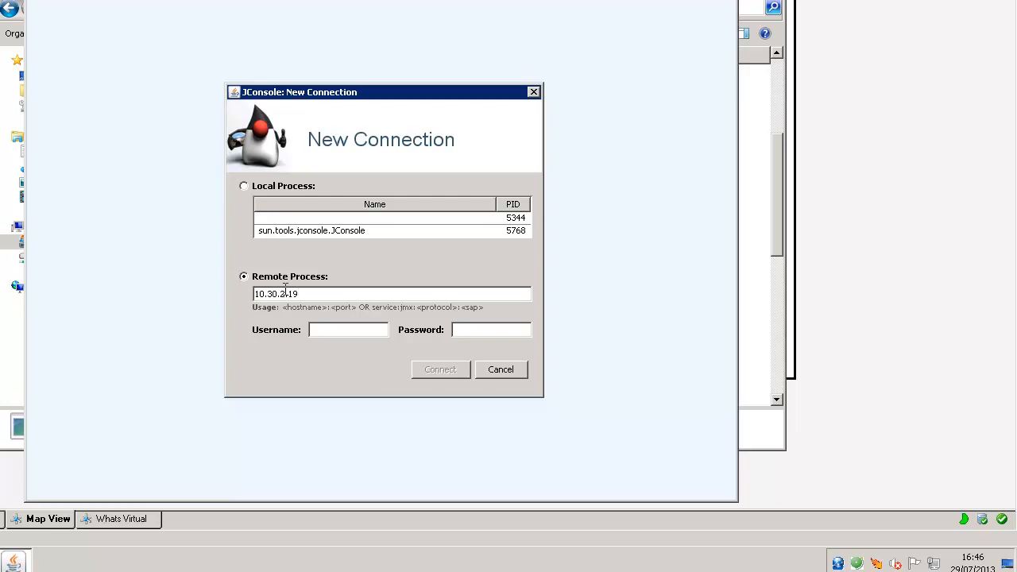
text(9:9988)
drag(321, 294, 302, 293)
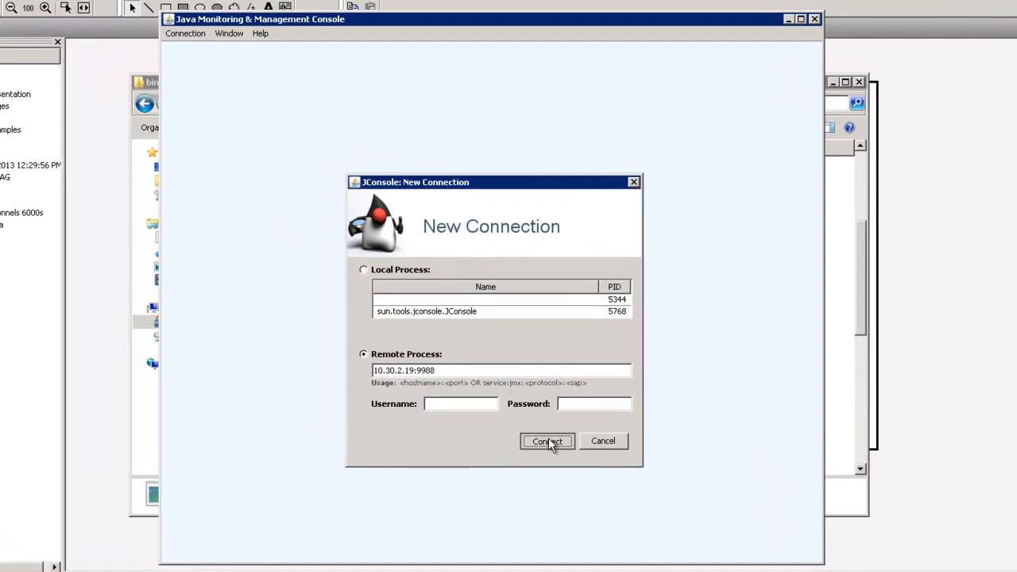
click(441, 370)
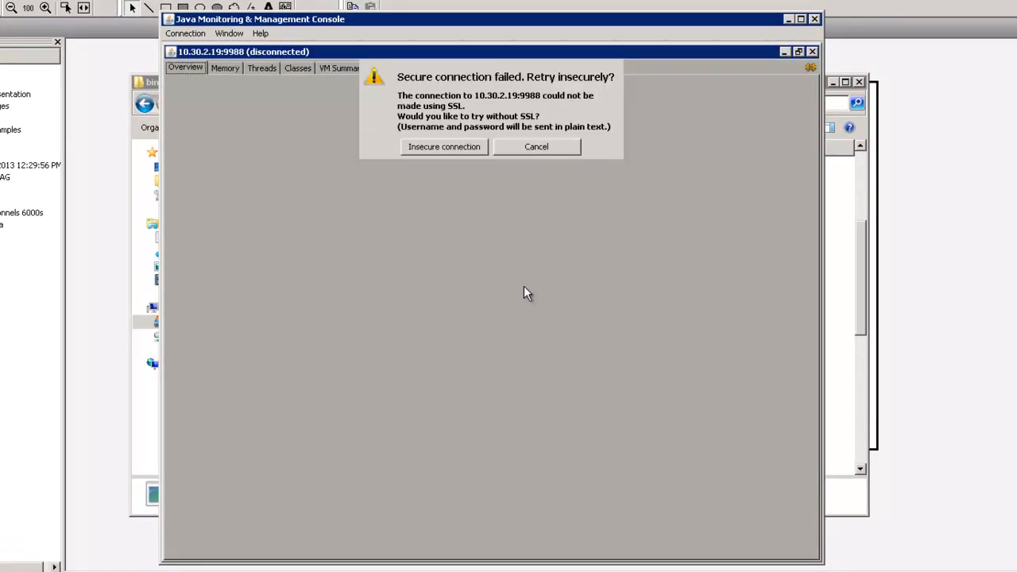
click(463, 145)
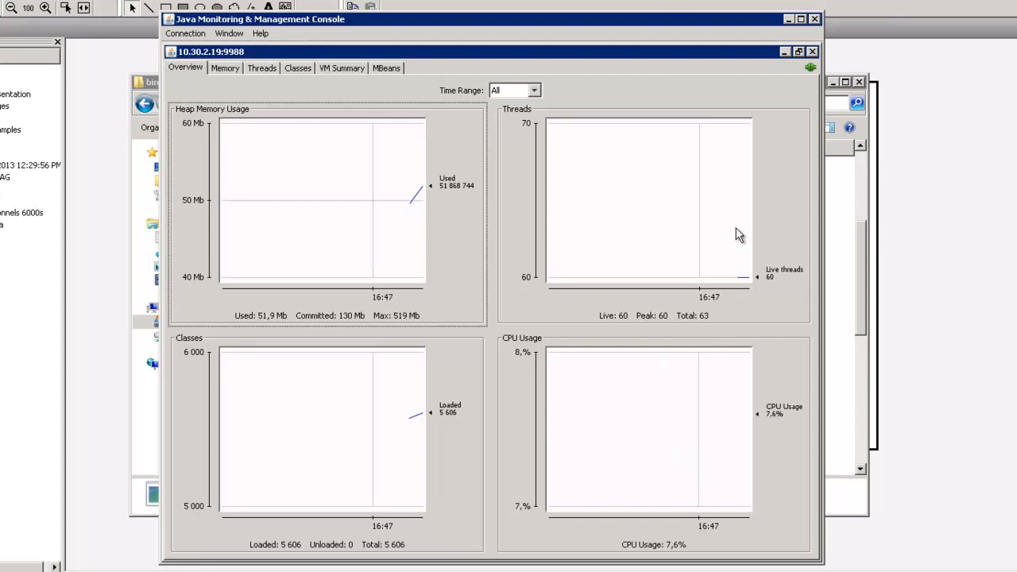
- Examine the live threads chart and the thread list of the remote JBoss process
click(774, 274)
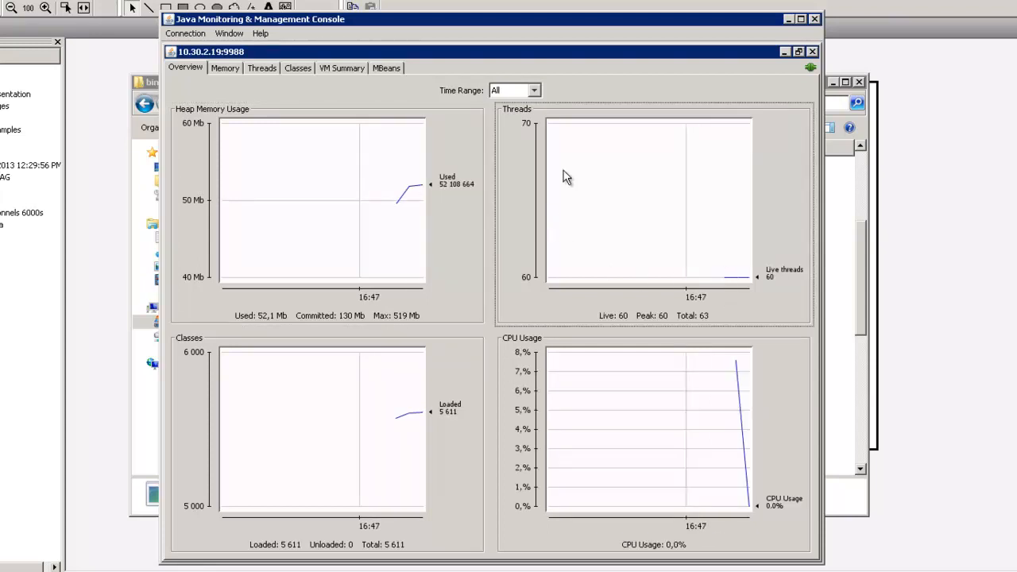
click(269, 68)
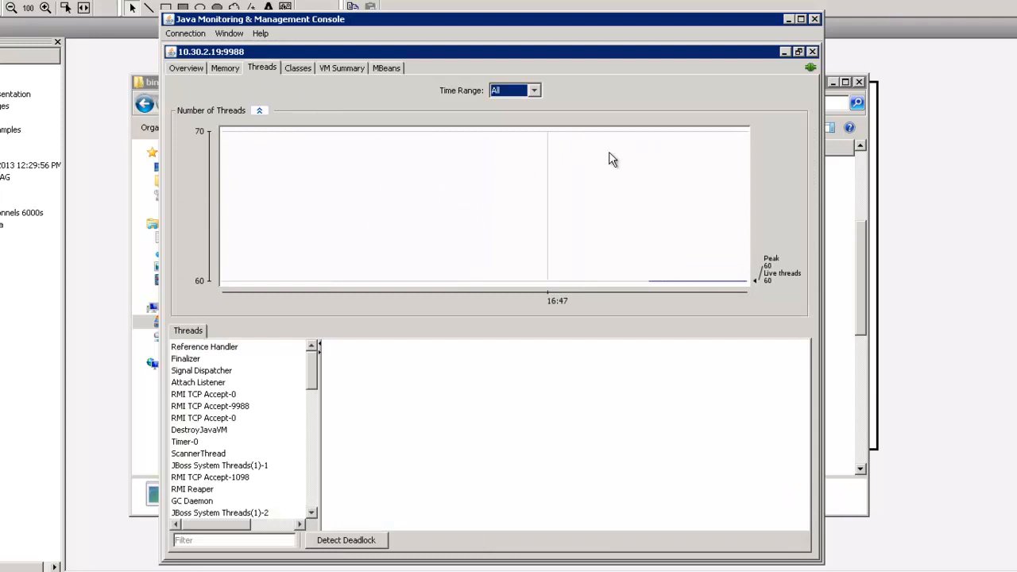
mouse_move(312, 382)
mouse_down()
mouse_move(301, 520)
mouse_move(314, 368)
mouse_up()
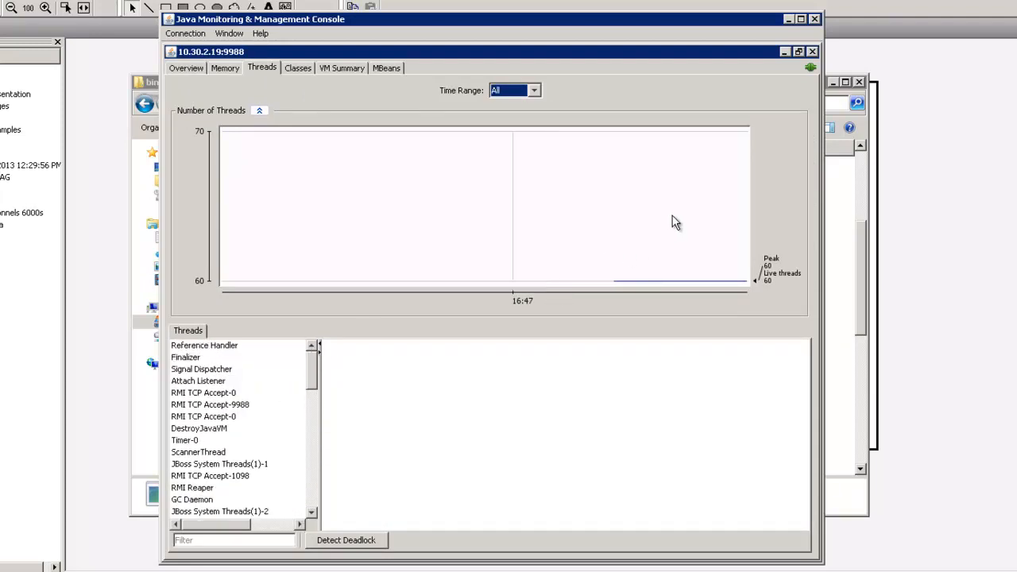
- Browse the remote process's MBeans, expanding com.sun.management, java.lang and jboss.ws down to the ServerConfig attributes
click(387, 68)
click(173, 94)
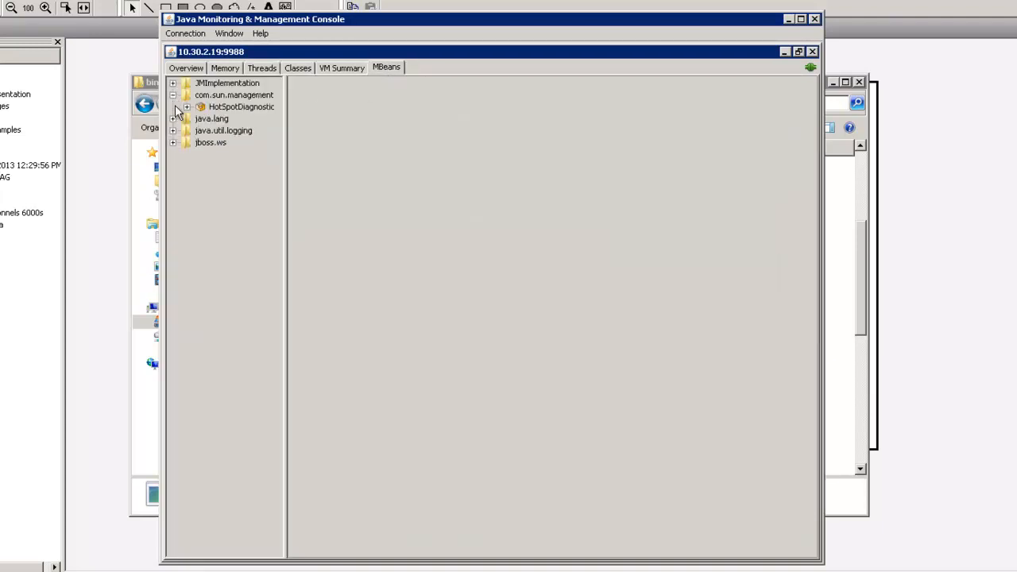
click(174, 119)
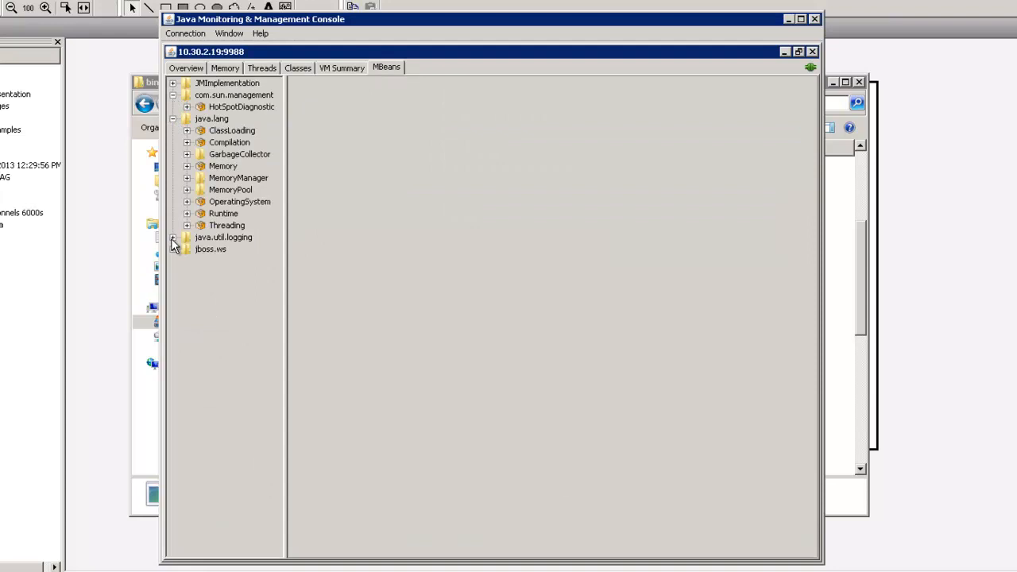
click(173, 249)
click(187, 285)
click(188, 273)
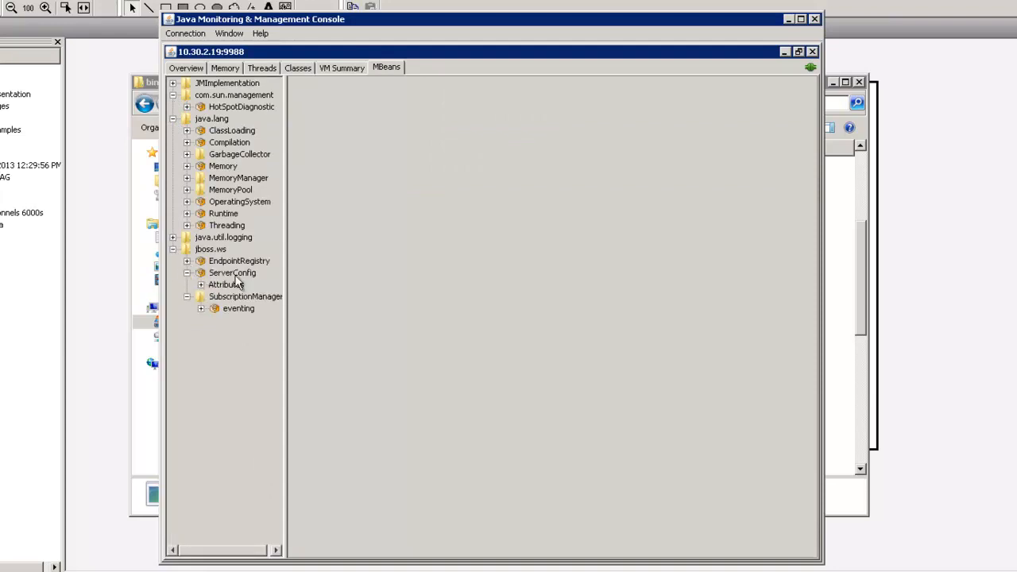
click(201, 284)
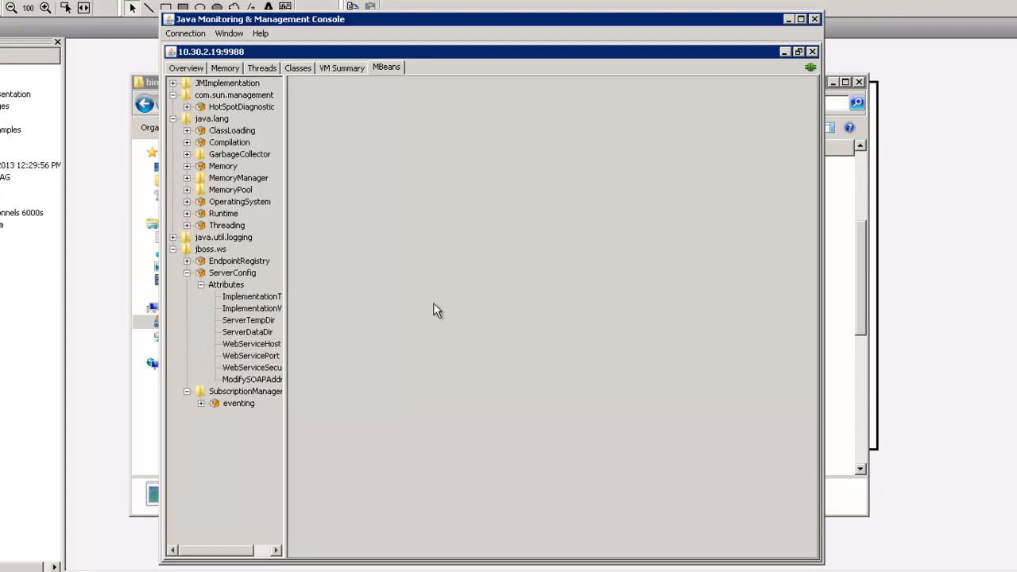
- Close JConsole and the bin folder window, and select the 2003 device on the WhatsUp Gold map
click(812, 51)
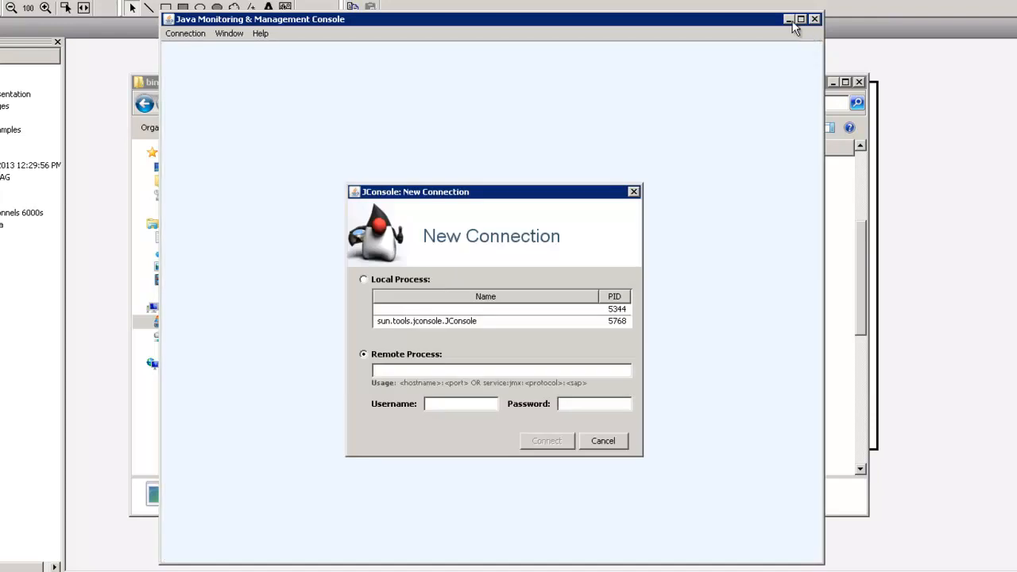
click(814, 19)
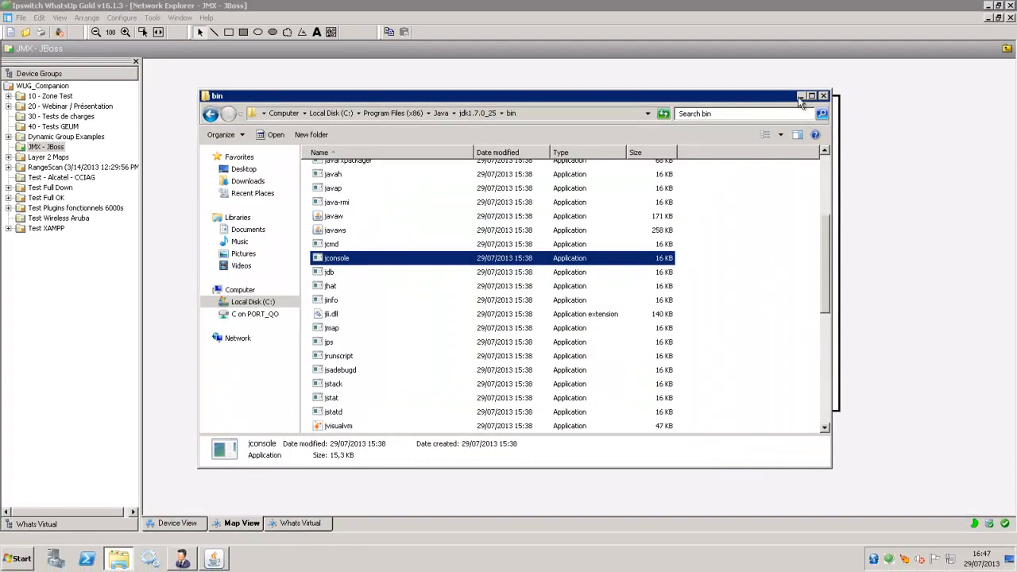
click(823, 95)
click(600, 309)
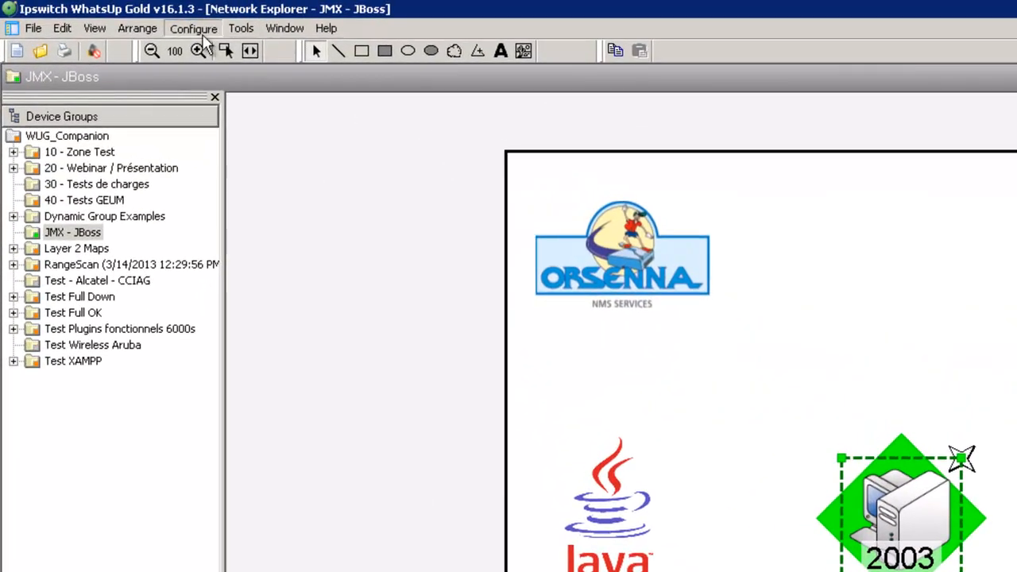
- Create a new monitor of type JMX Active Monitor in the Active Monitor Library
click(193, 28)
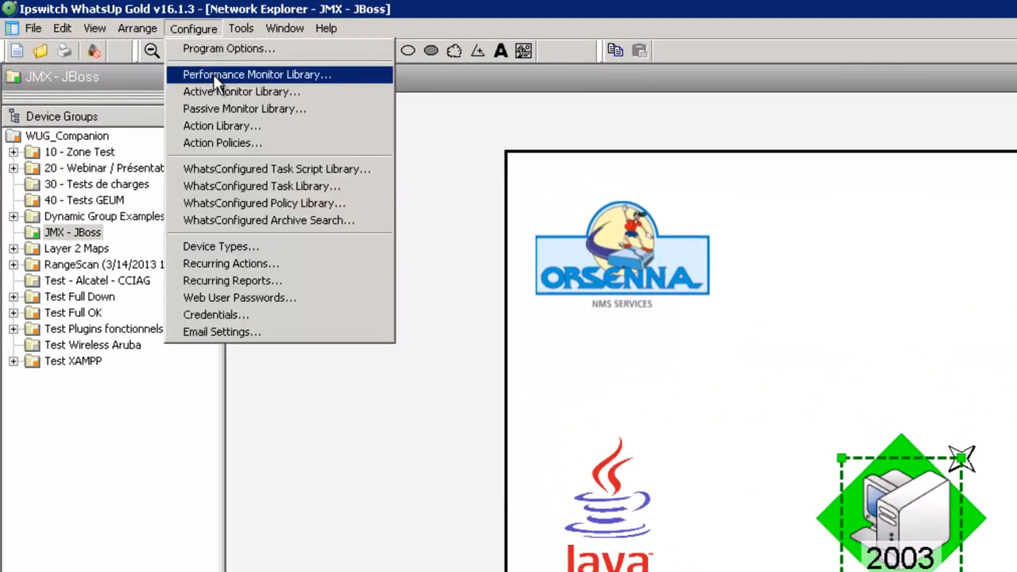
click(230, 91)
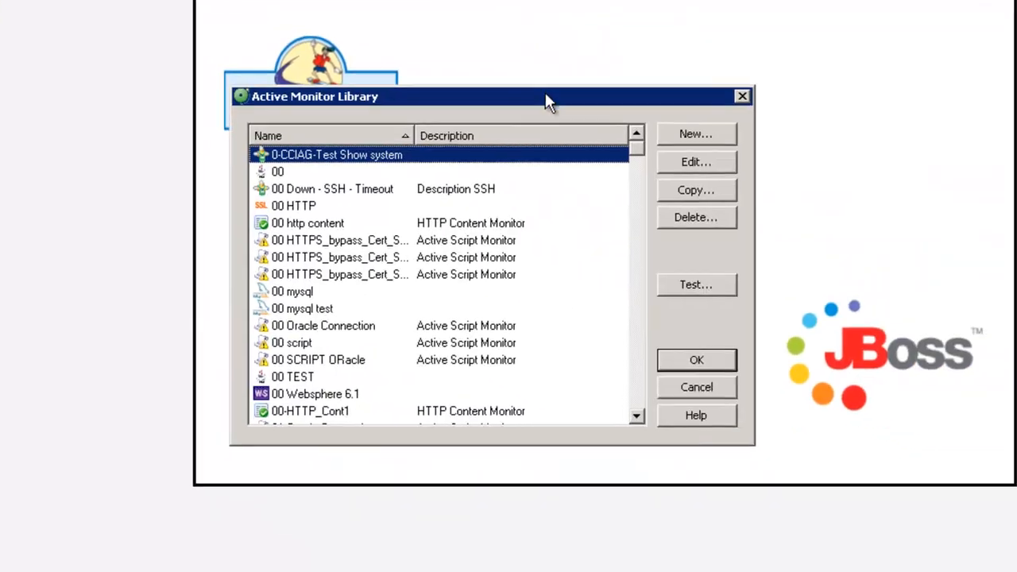
click(721, 139)
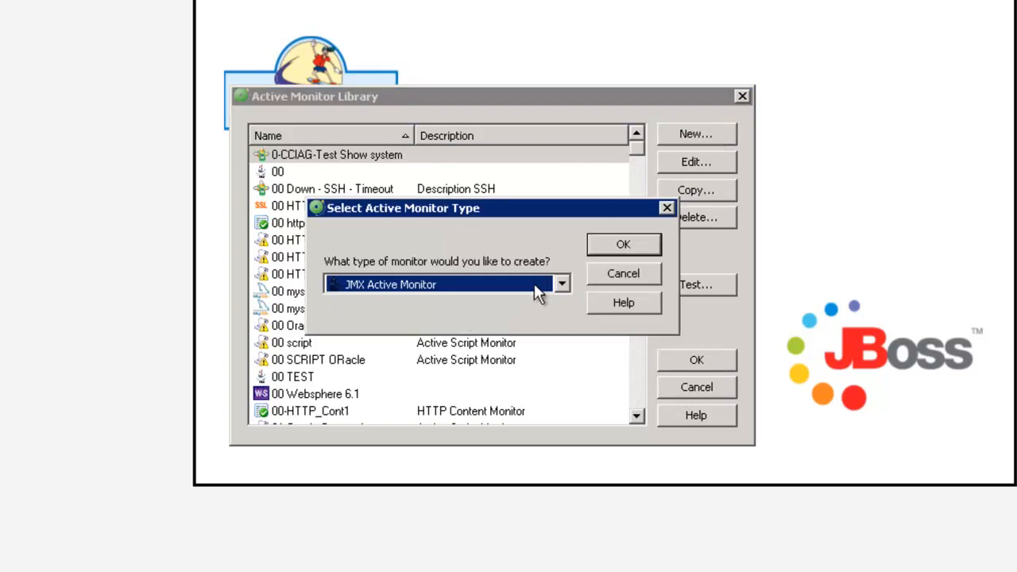
click(400, 286)
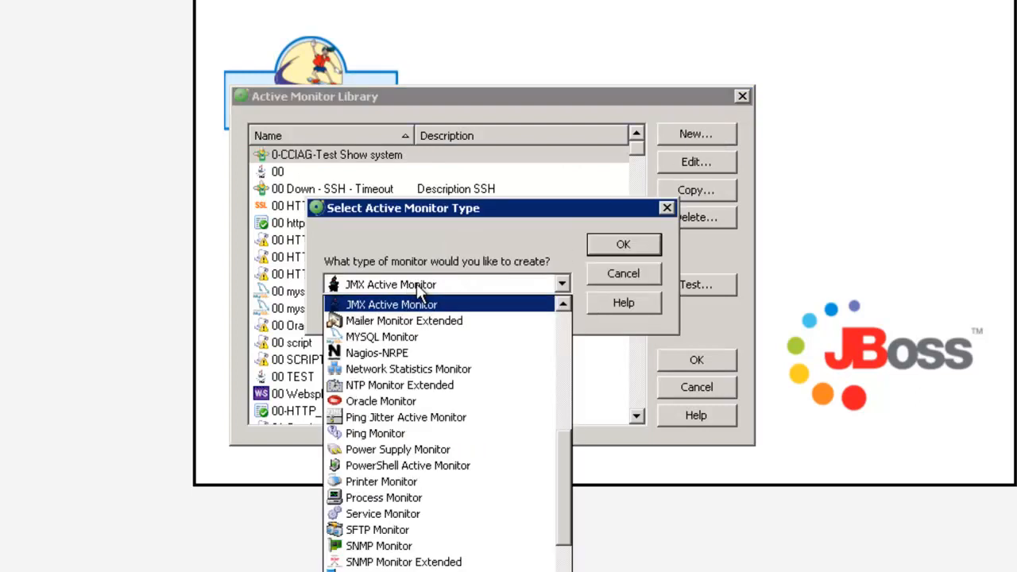
click(412, 304)
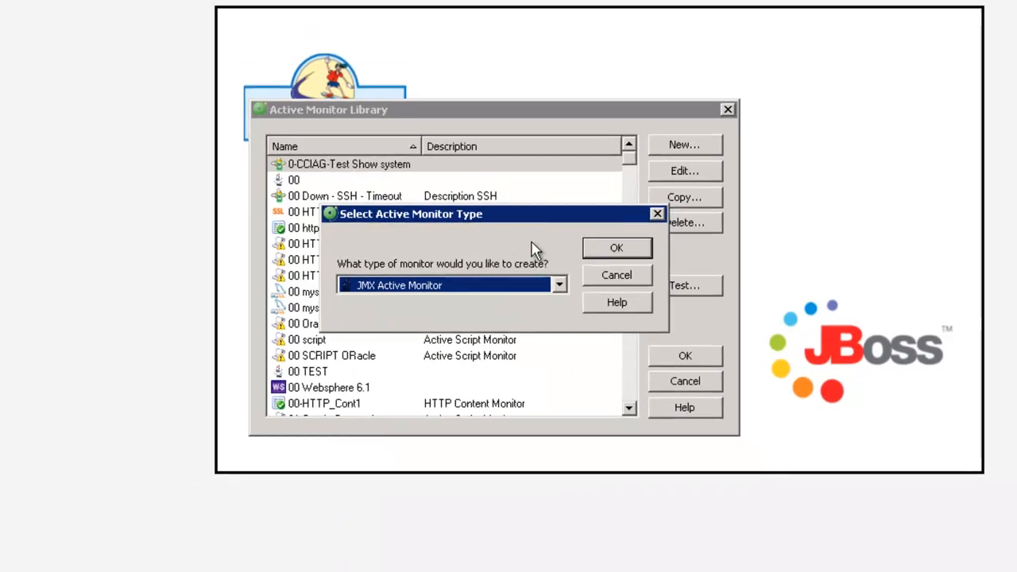
click(617, 248)
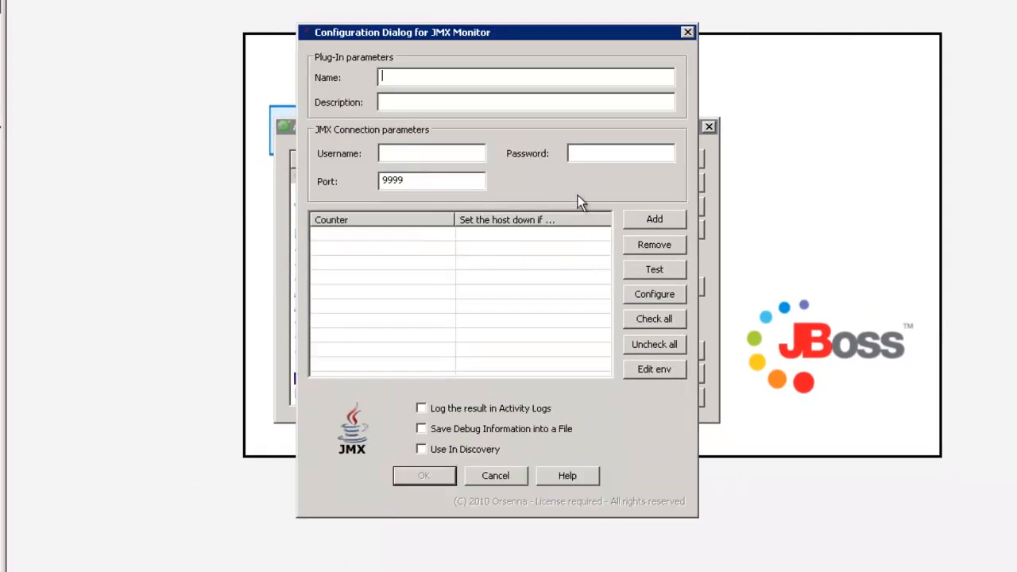
- Review the JMX monitor's environment setting and accept C:\Program Files (x86)\Java\jre7\bin\client\jvm.dll as the jvm.dll location
click(650, 369)
click(551, 244)
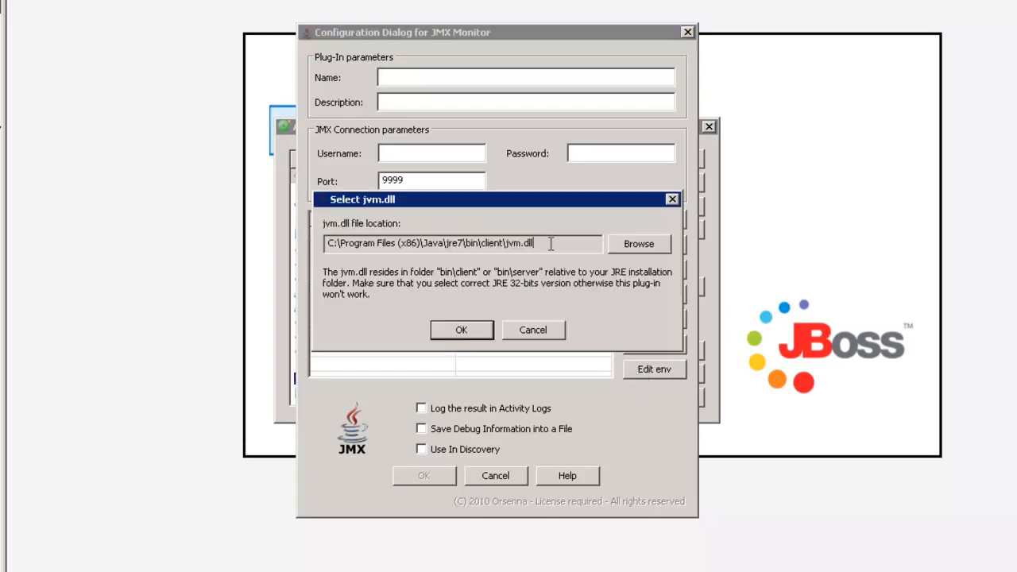
drag(576, 243, 313, 245)
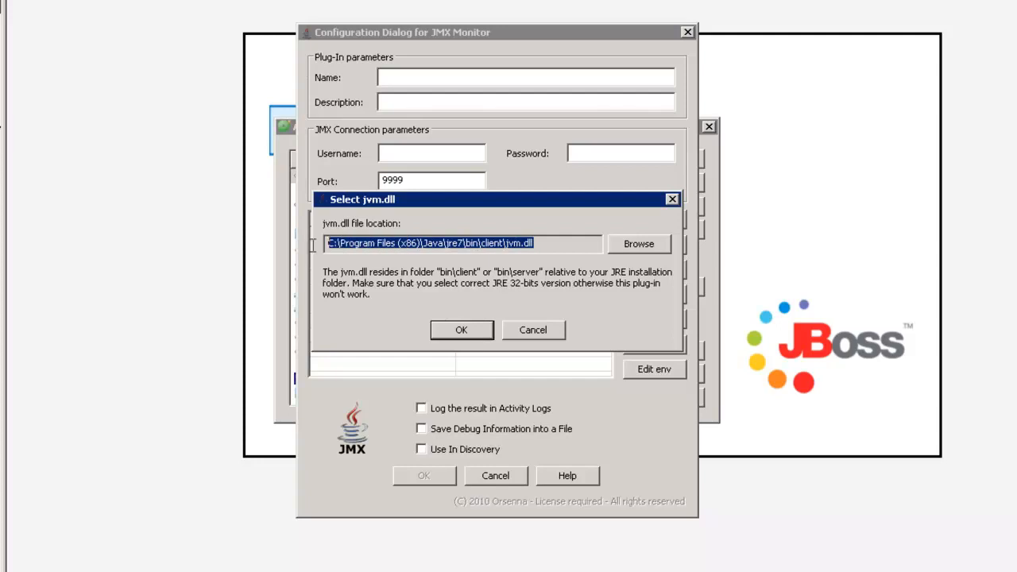
click(458, 332)
- Set the JMX connection port to 9988
click(435, 183)
key(BackSpace)
key(BackSpace)
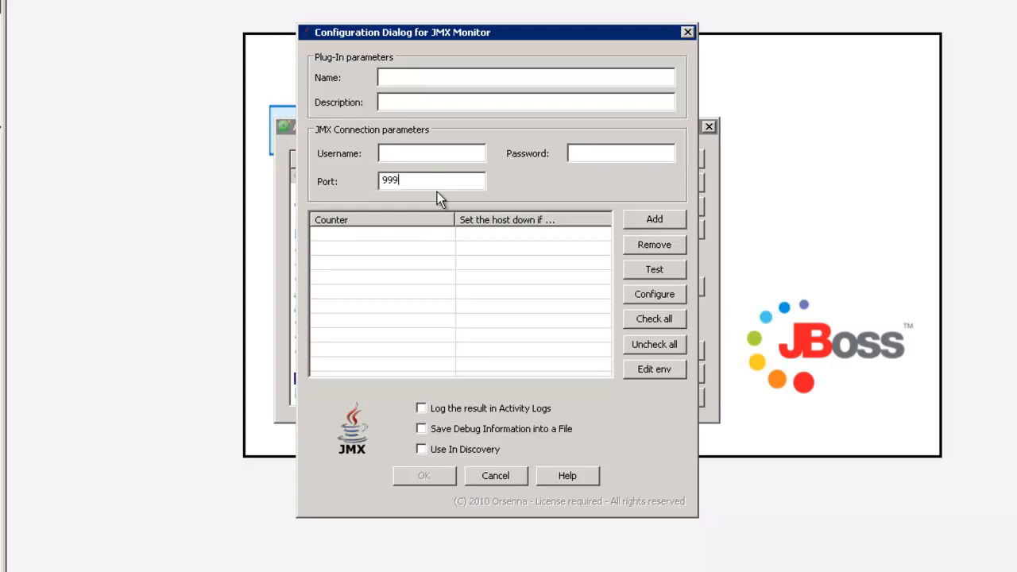
text(88)
- Start adding a counter by connecting the JMX Browser to JMX server 10.30.2.19
click(661, 221)
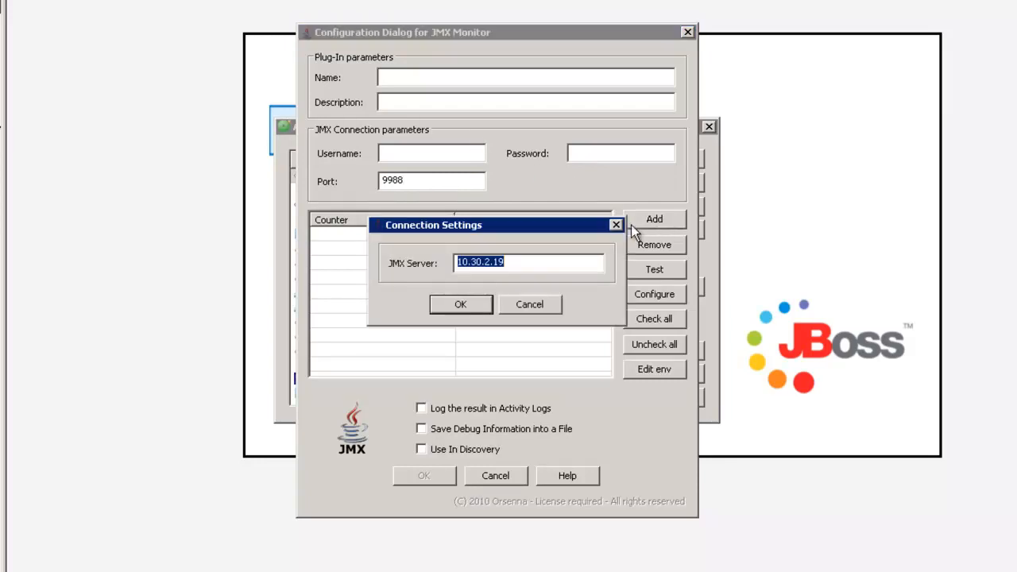
click(550, 263)
drag(500, 262, 443, 261)
click(540, 263)
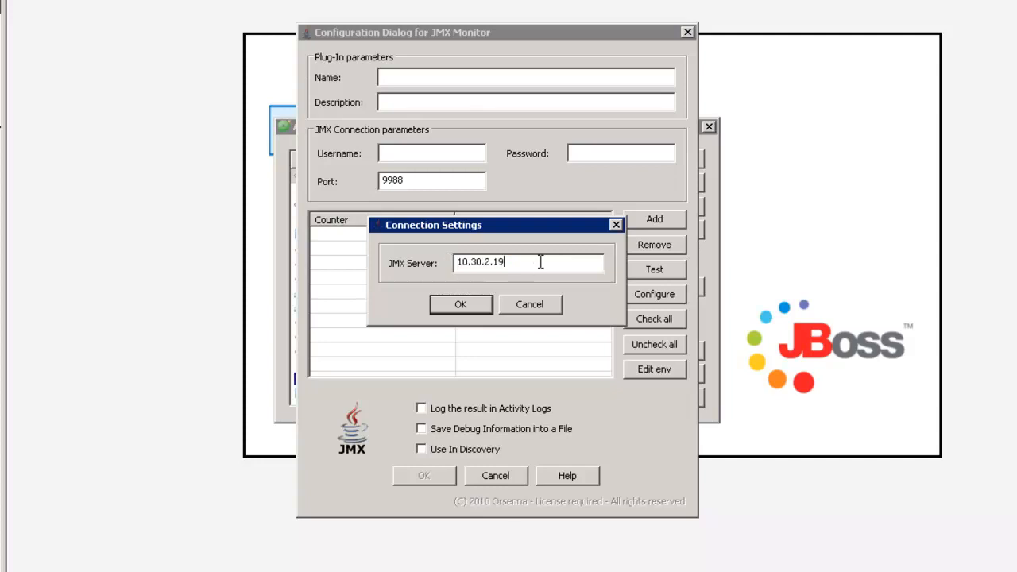
click(465, 305)
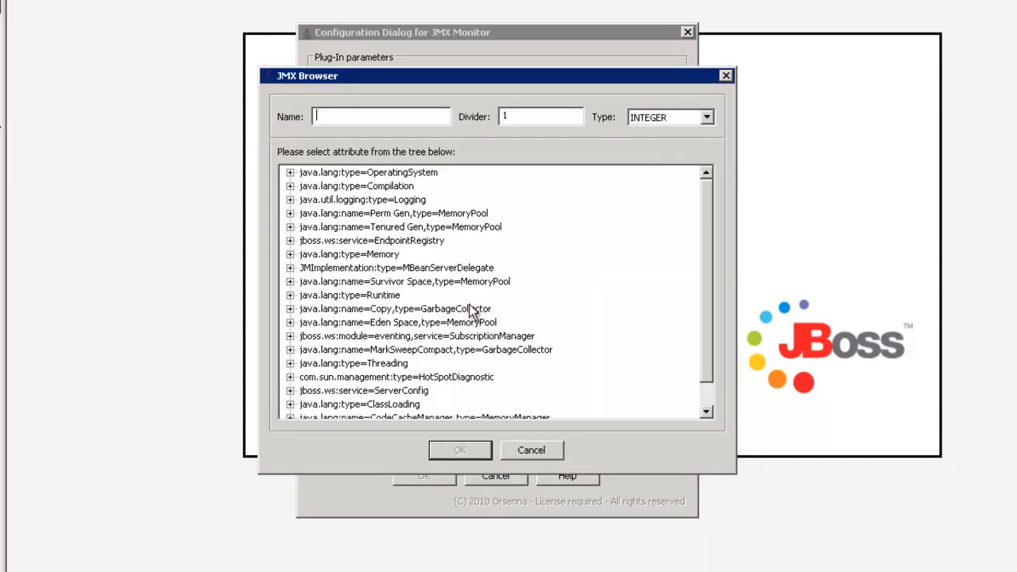
- Add the ThreadCount attribute of java.lang:type=Threading as a counter, with divider 1 and type INTEGER
click(614, 233)
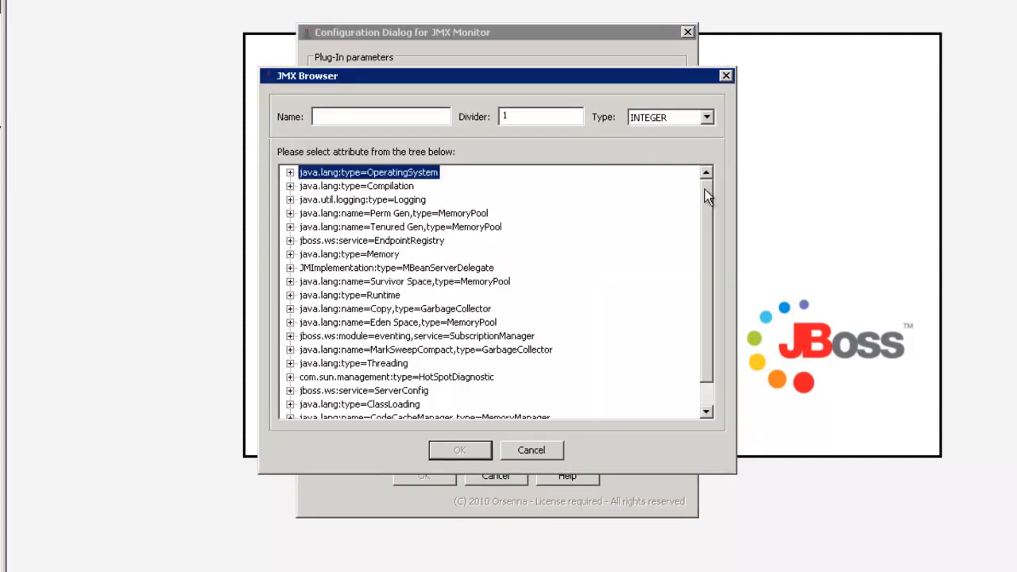
drag(702, 197, 699, 218)
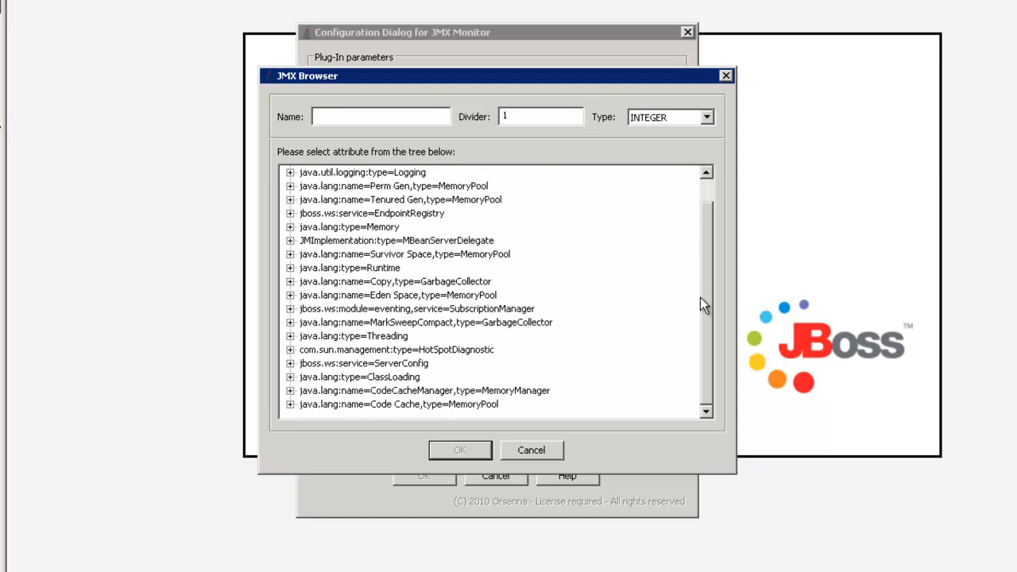
mouse_move(706, 199)
mouse_down()
mouse_move(706, 182)
mouse_move(707, 219)
mouse_up()
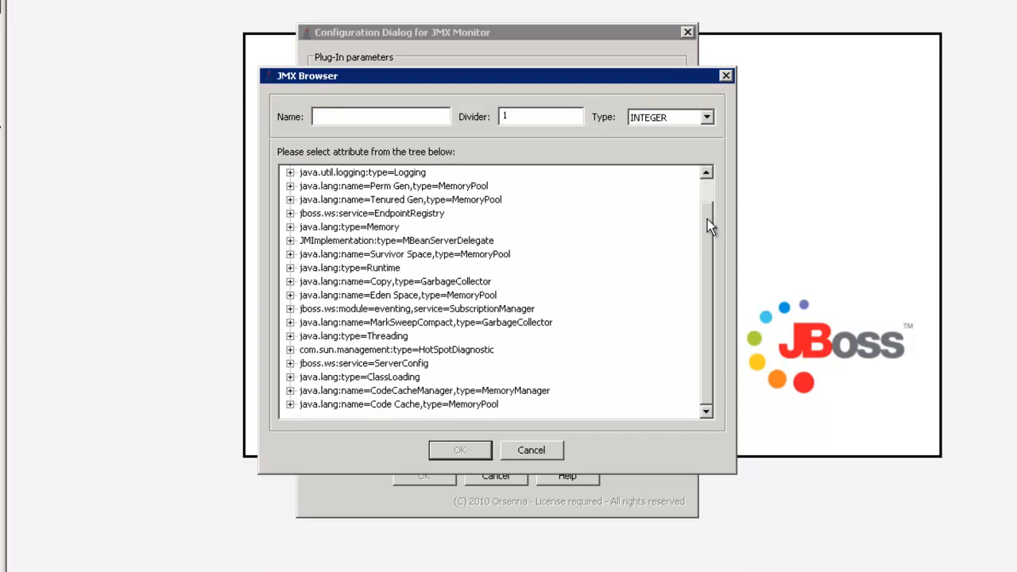
click(290, 336)
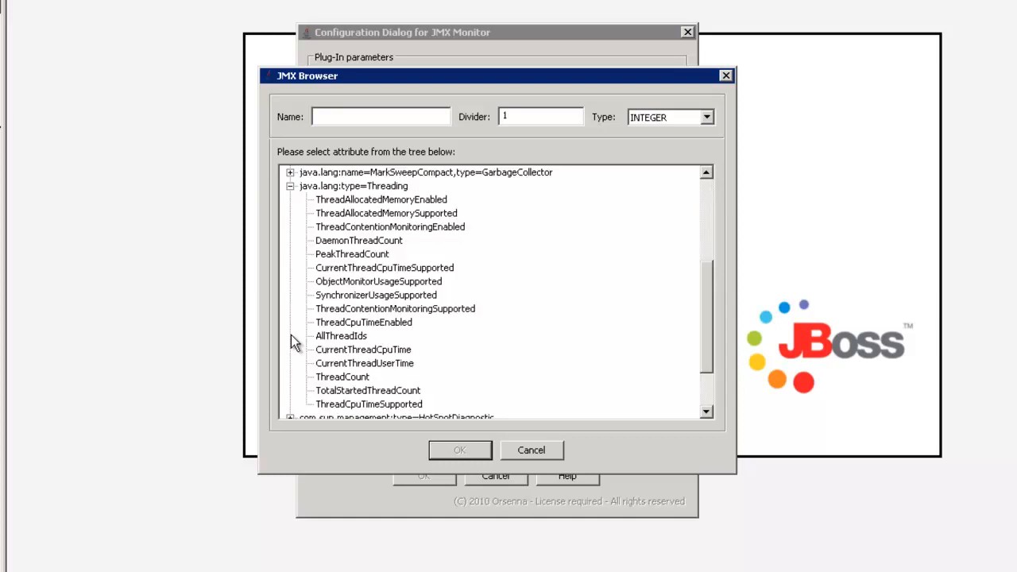
click(333, 376)
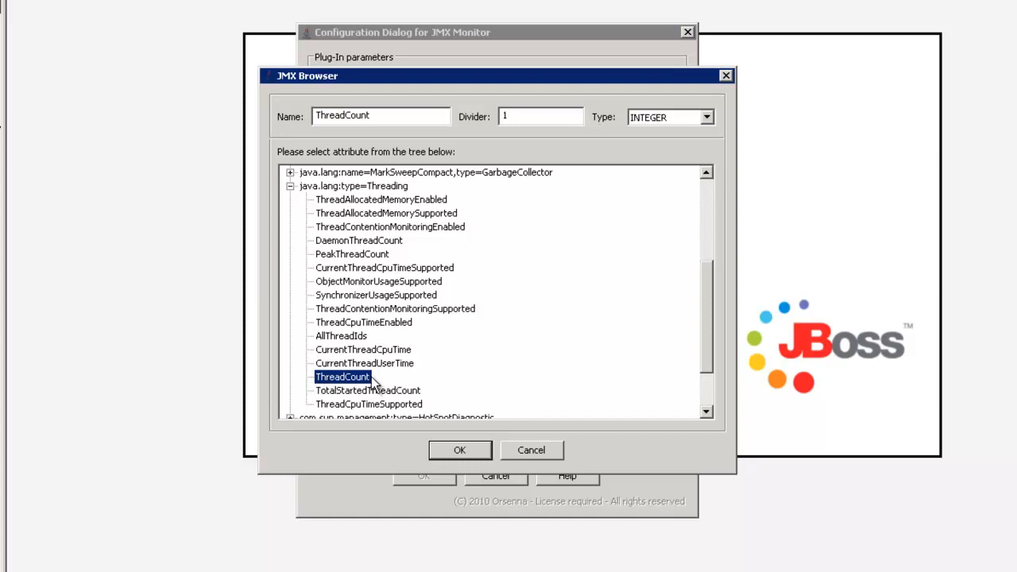
click(456, 450)
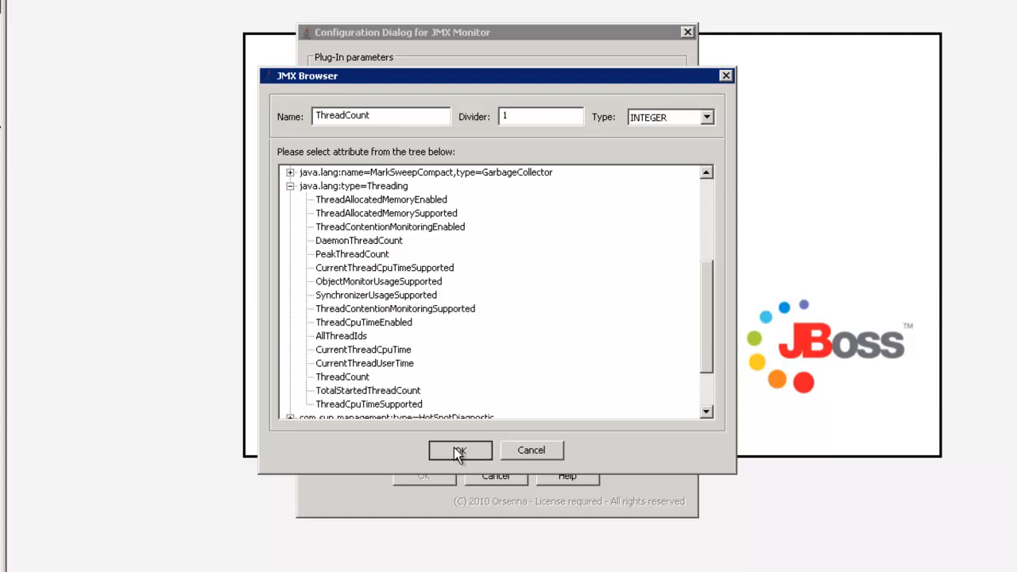
- Test the ThreadCount counter against JMX server 10.30.2.19
click(402, 234)
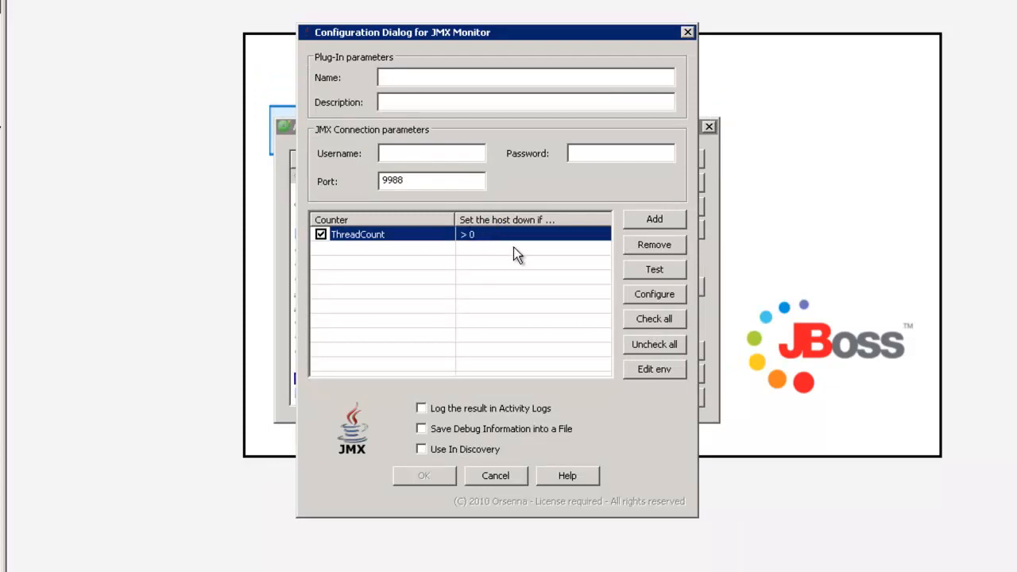
click(641, 275)
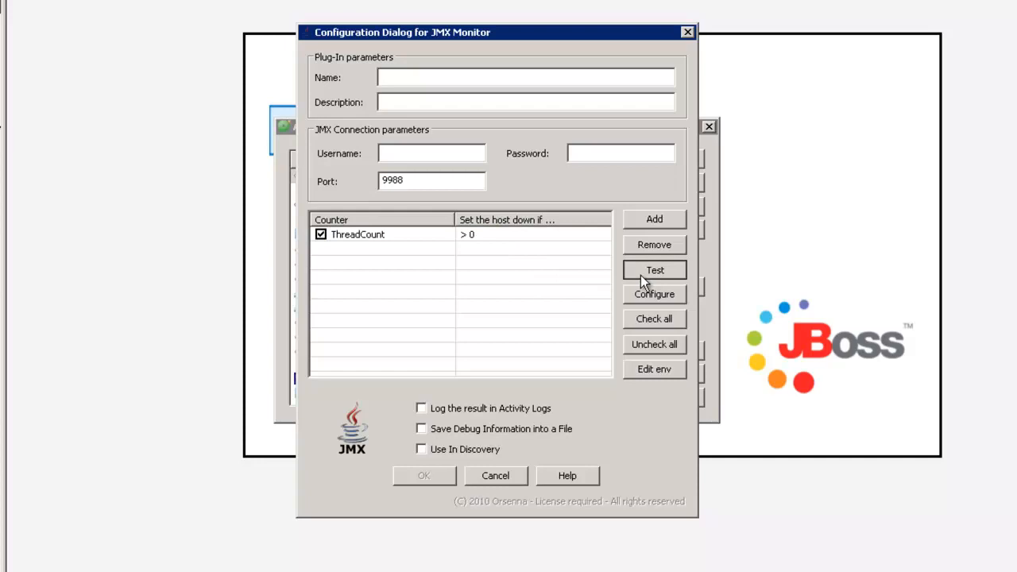
click(531, 263)
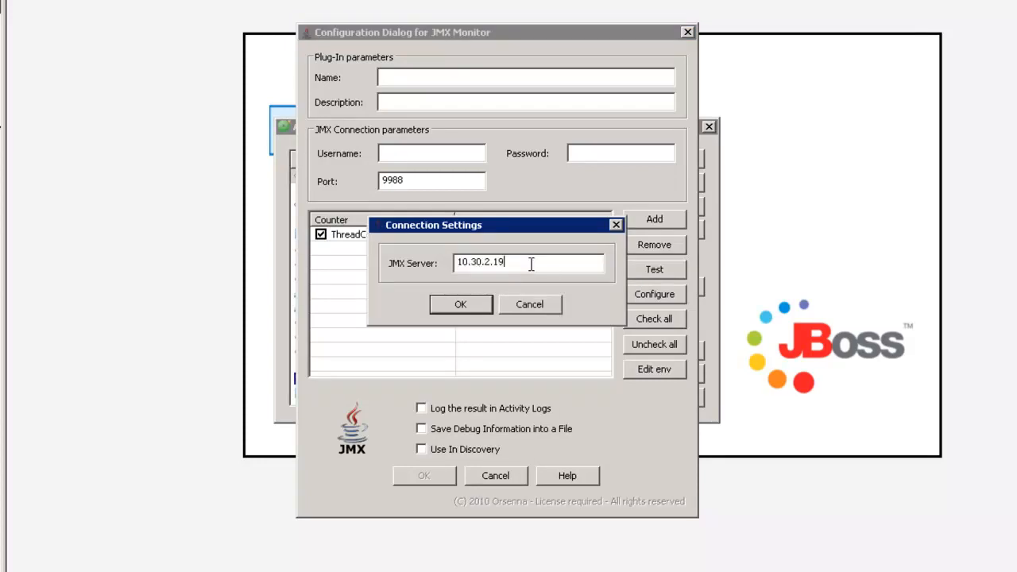
click(486, 301)
click(473, 237)
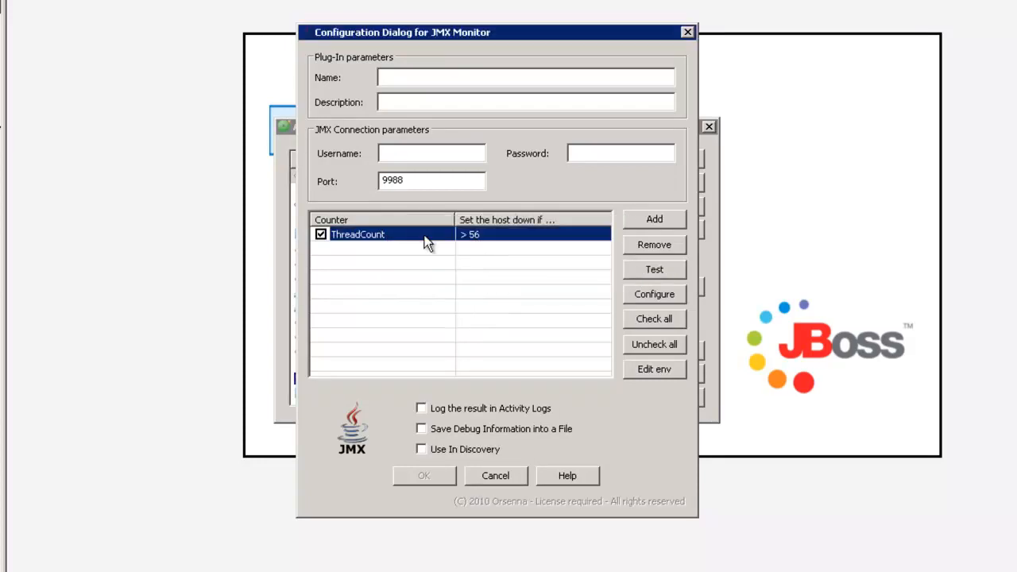
- Configure the ThreadCount counter to set the host down if its value is greater than 80
click(510, 278)
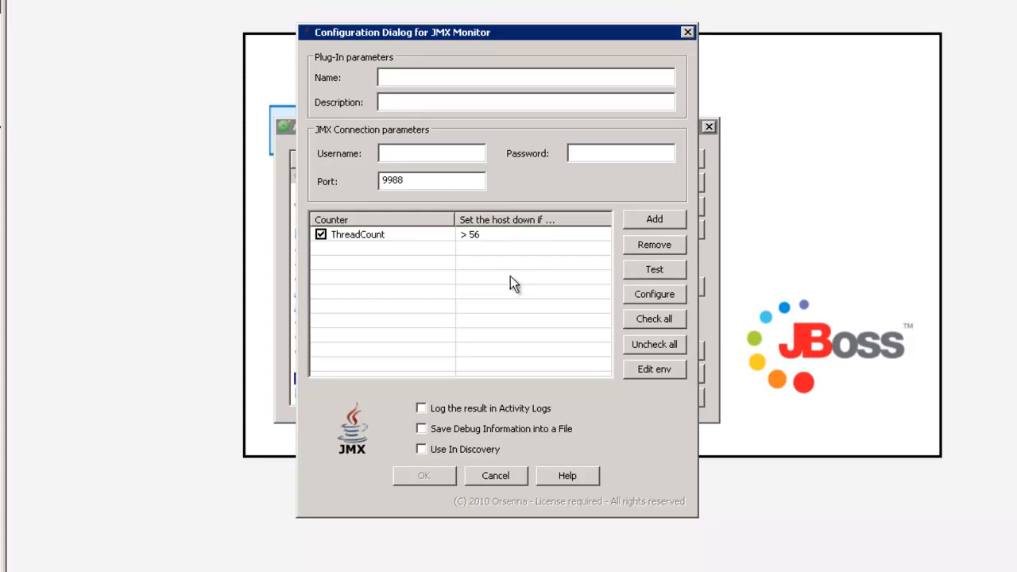
click(507, 241)
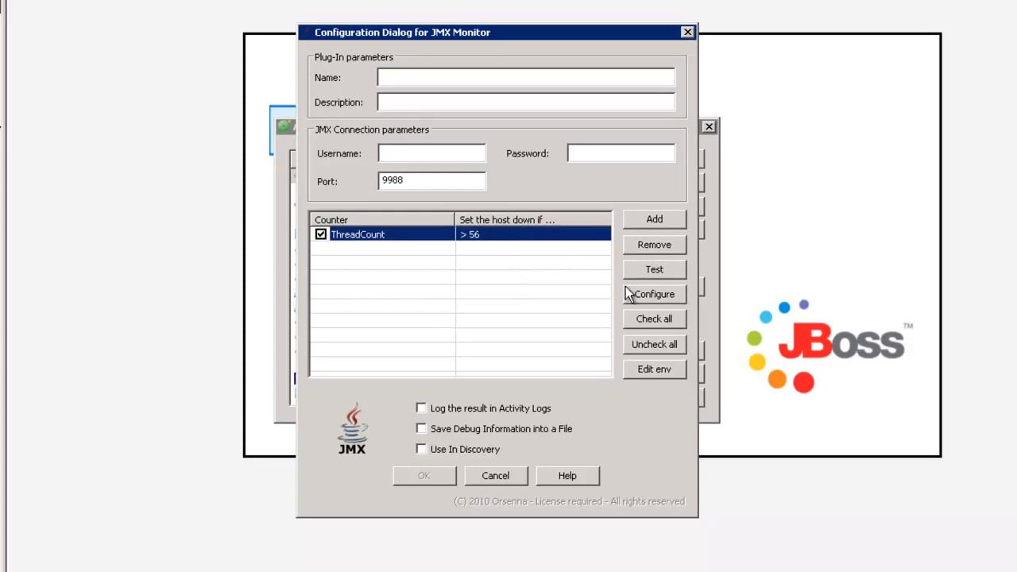
click(648, 295)
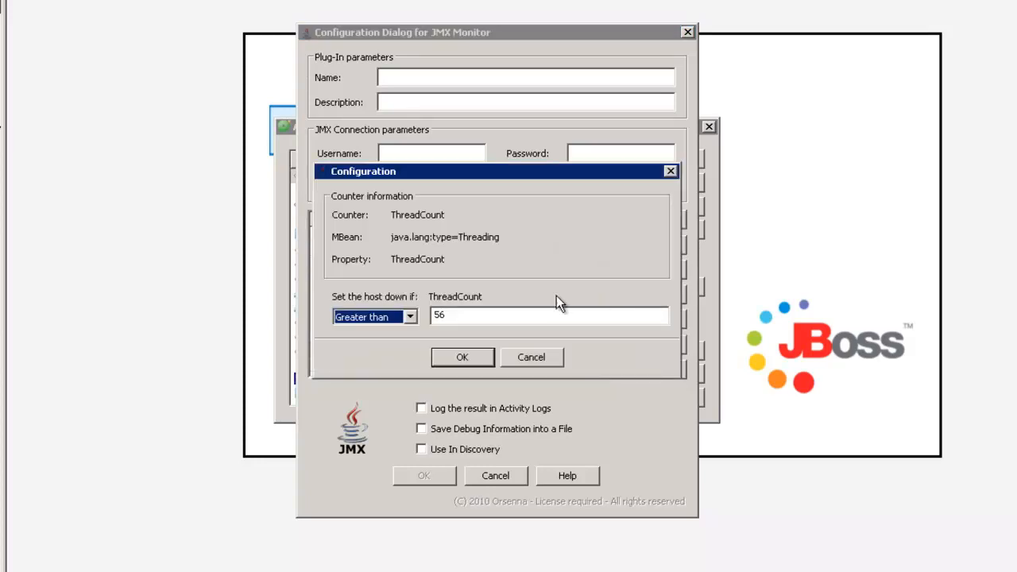
click(482, 316)
drag(499, 318, 419, 317)
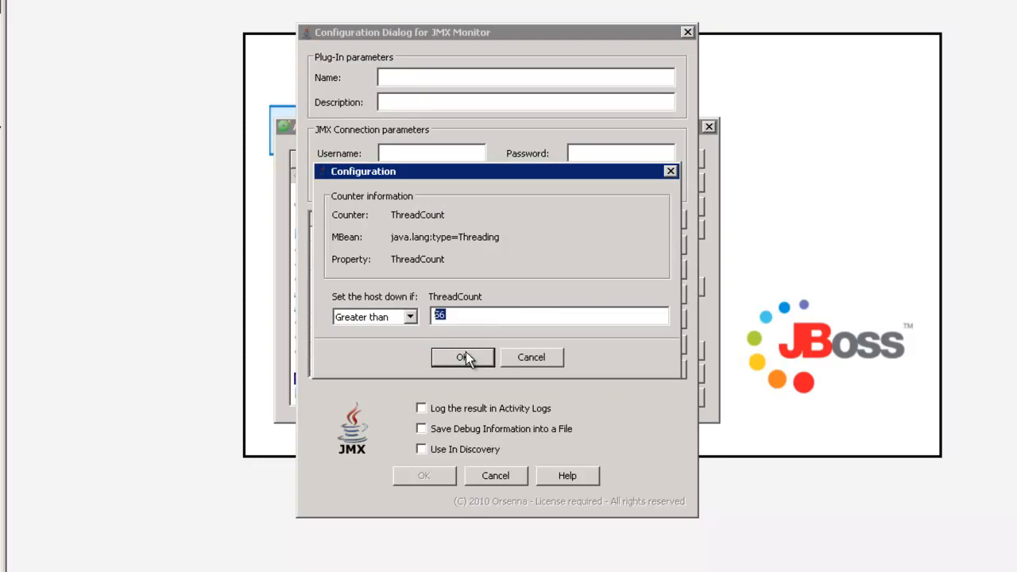
text(80)
click(409, 317)
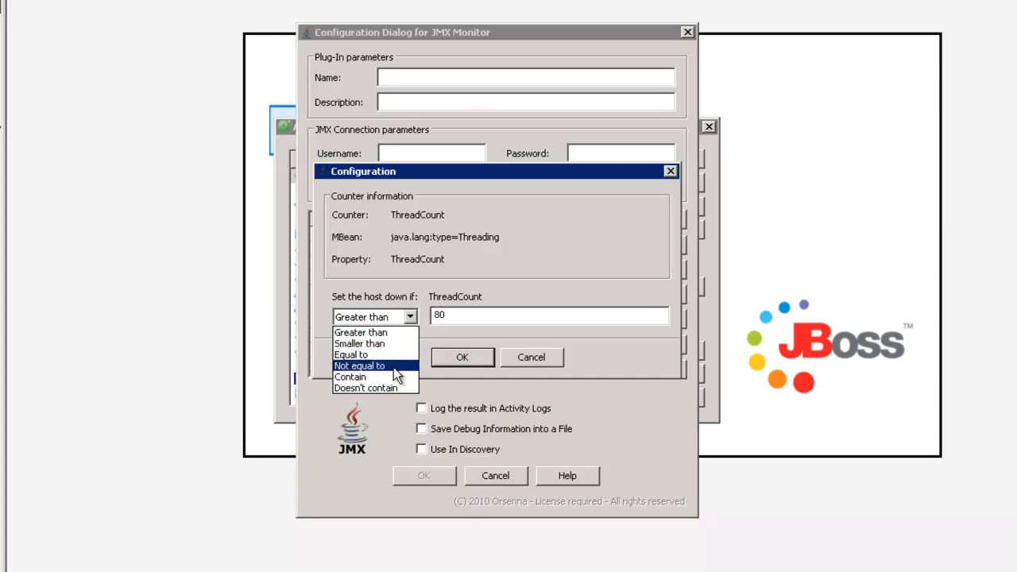
click(373, 332)
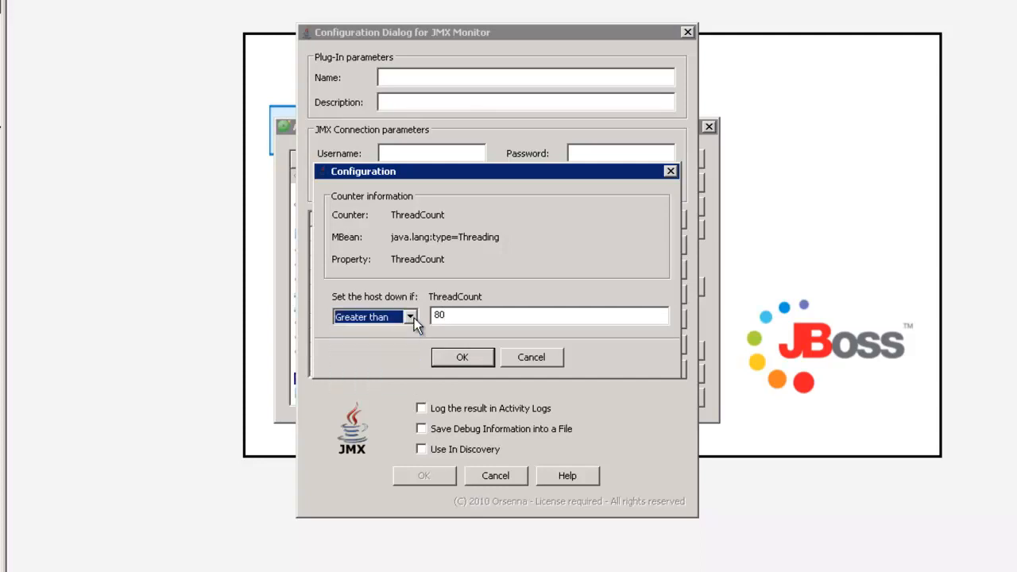
click(460, 362)
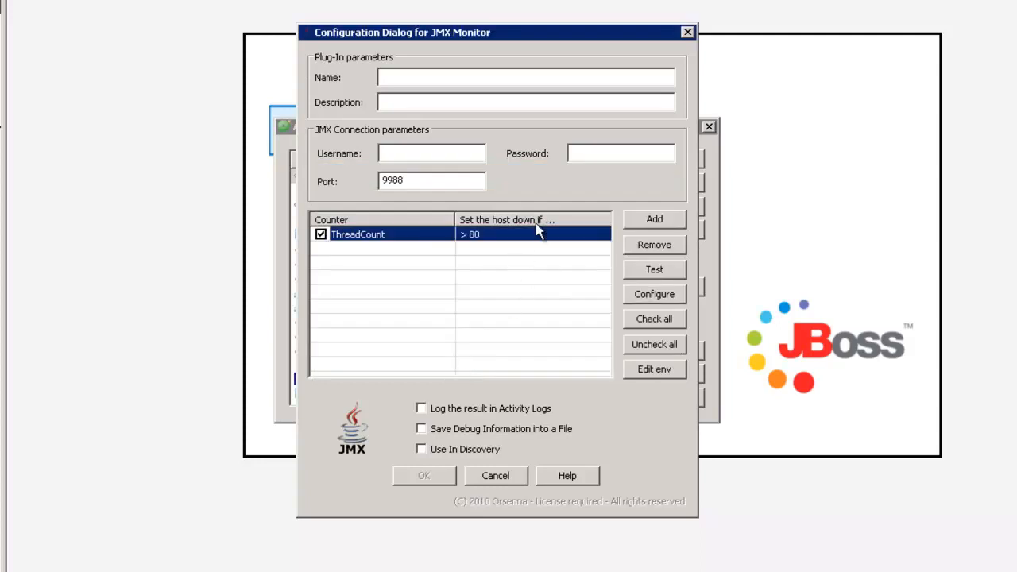
click(505, 266)
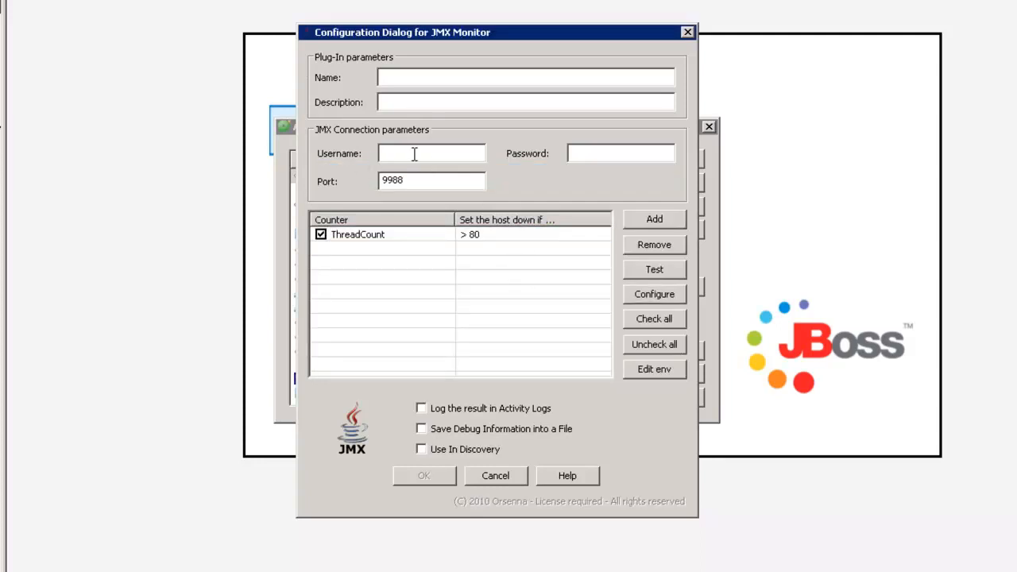
- Name the monitor "JMX Monitor - JBoss Thread Count" and save its configuration
click(597, 154)
click(442, 75)
text(JMX Mo)
text(ni)
text(tor - Rem)
key(BackSpace)
key(BackSpace)
text(JBoss Thread Count)
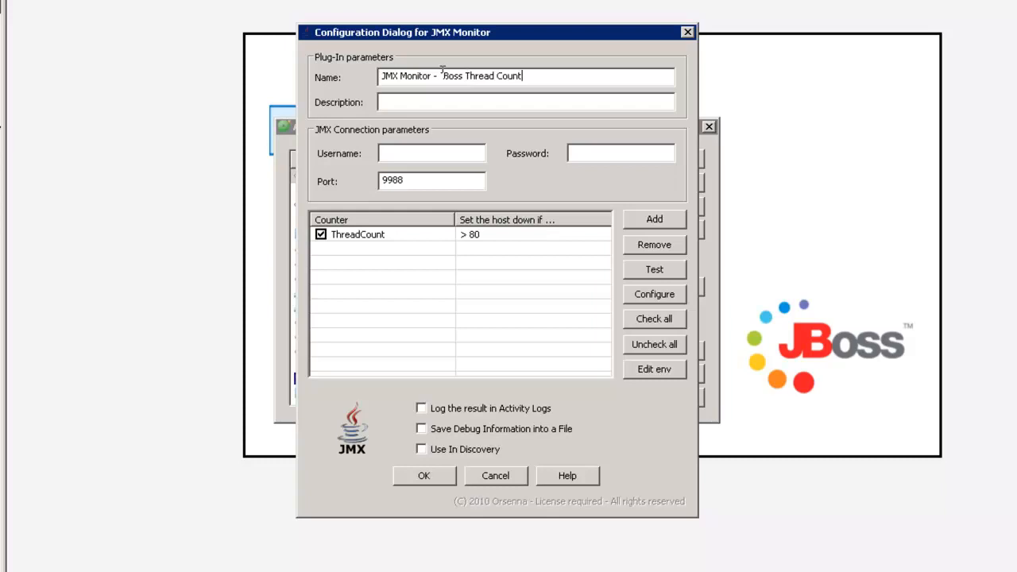
click(425, 476)
- Test the JMX Monitor - JBoss Thread Count active monitor against device 2K3US-JBOSS, using the default network interface
click(395, 394)
scroll(373, 385, down, 1)
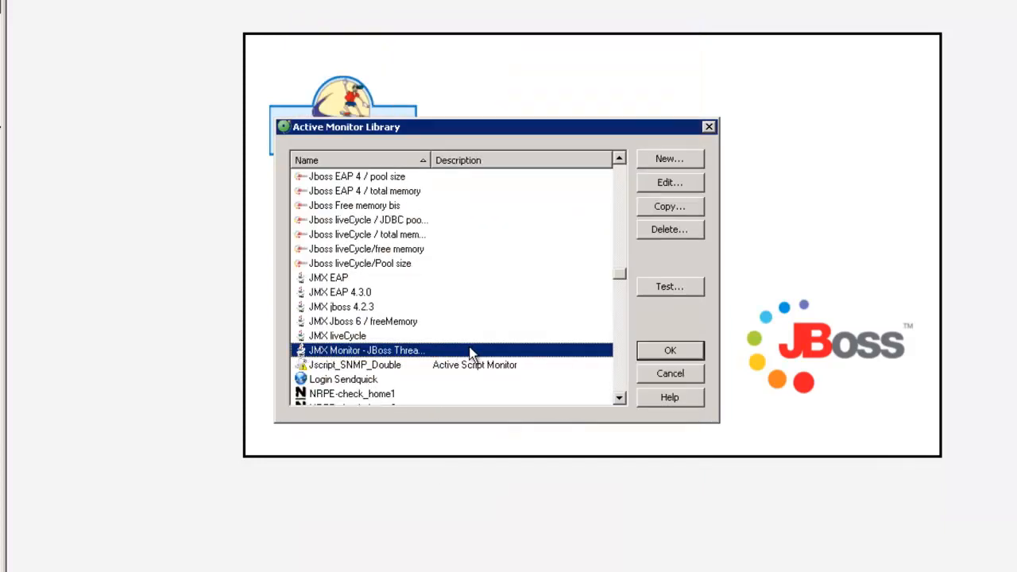
click(649, 291)
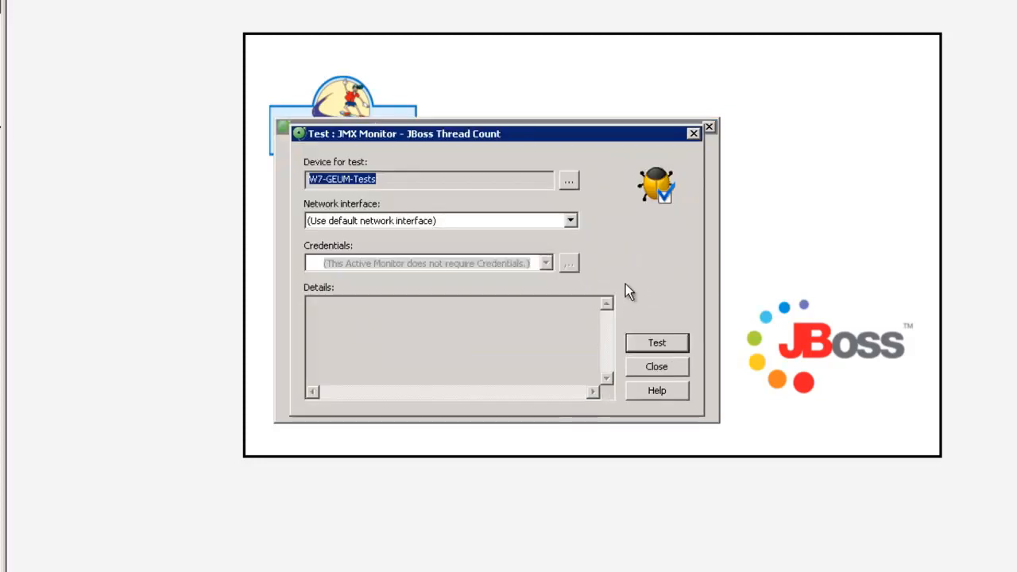
click(569, 181)
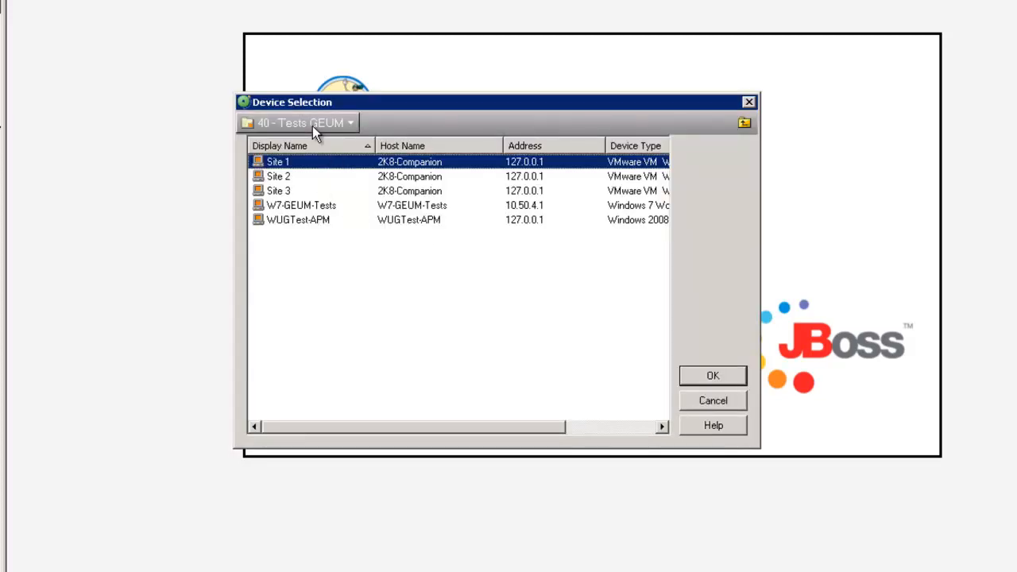
click(312, 125)
click(296, 242)
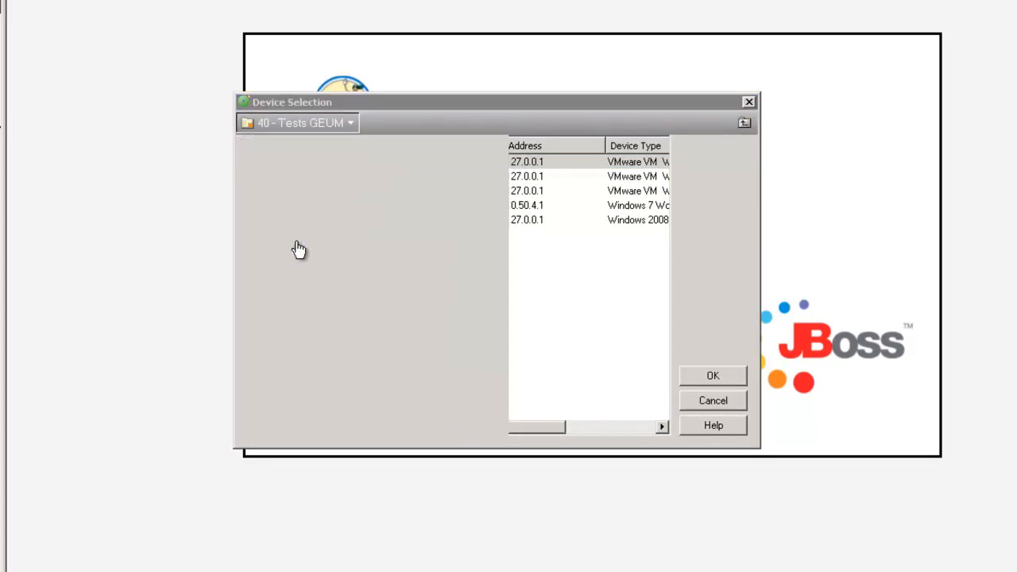
double_click(310, 163)
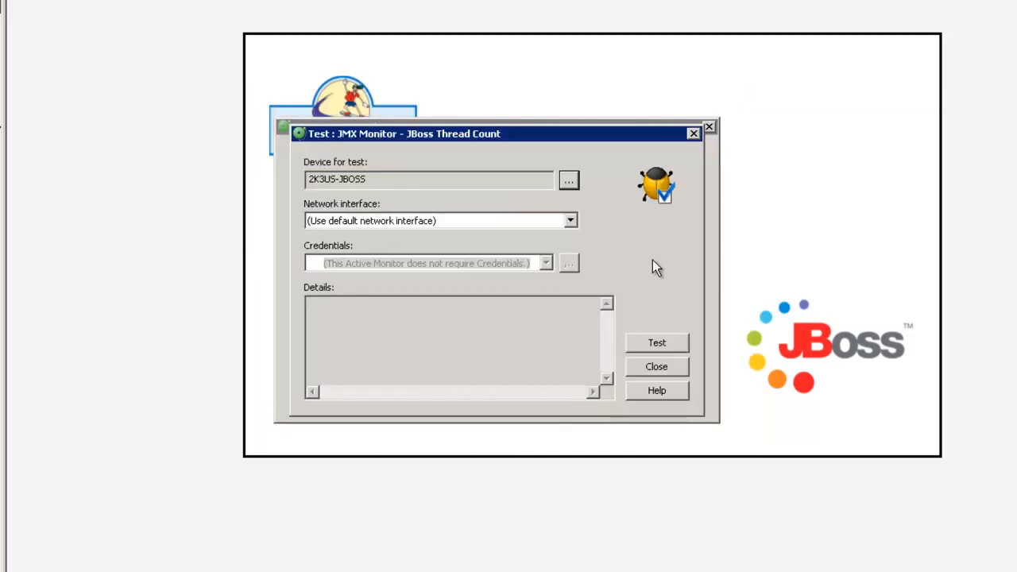
click(668, 343)
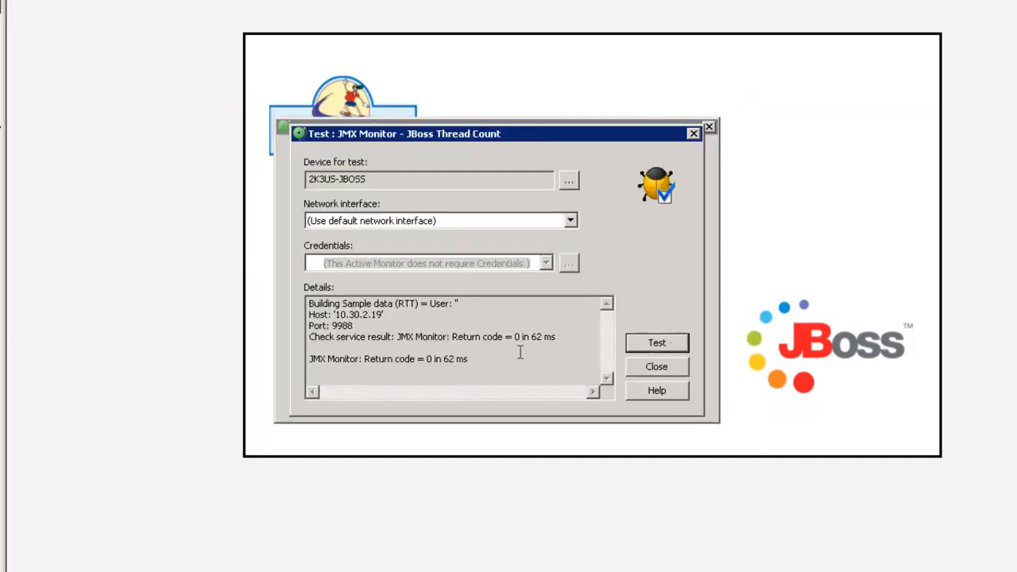
- Review the host, port and return code in the monitor's test details, and close the test
drag(328, 312, 386, 315)
drag(494, 317, 559, 359)
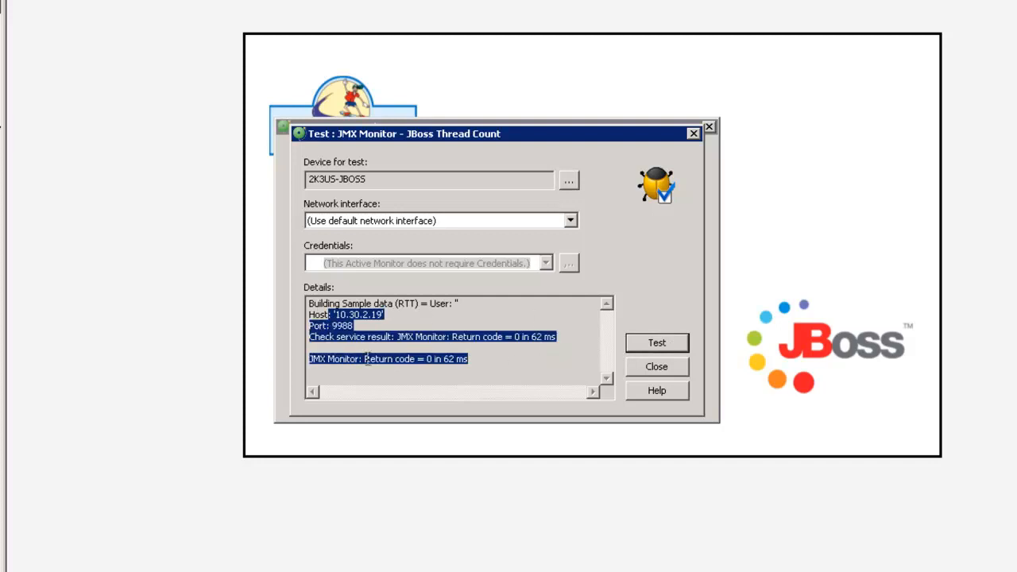
click(393, 361)
drag(313, 359, 469, 359)
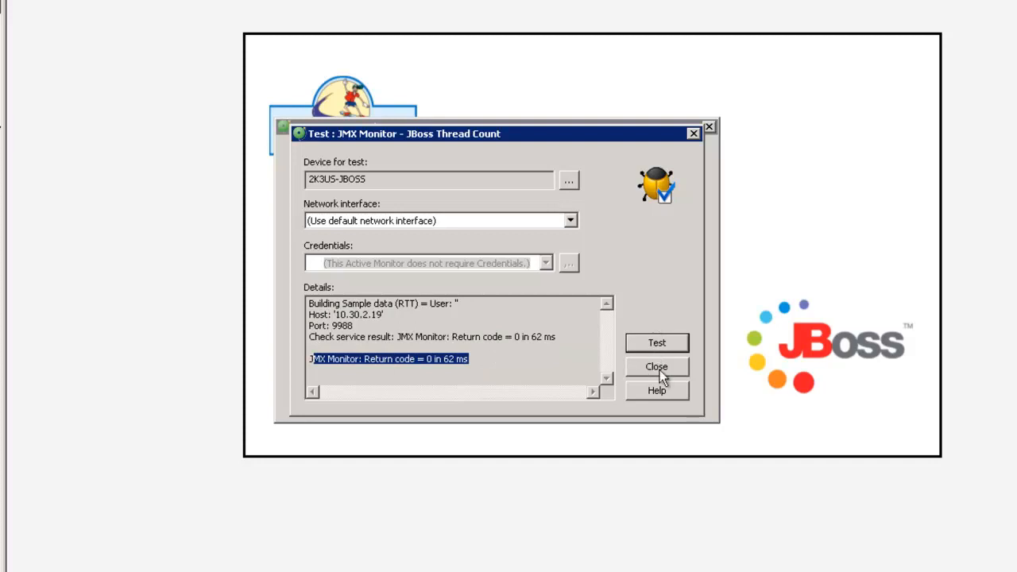
click(657, 368)
- Confirm the Active Monitor Library with the new JMX monitor and return to the JMX - JBoss map
click(469, 352)
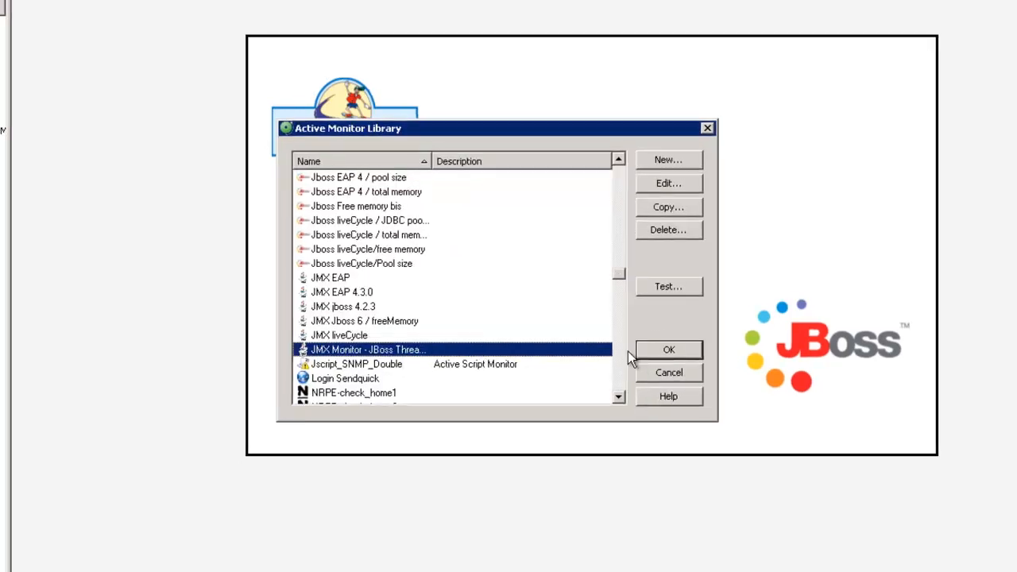
click(671, 351)
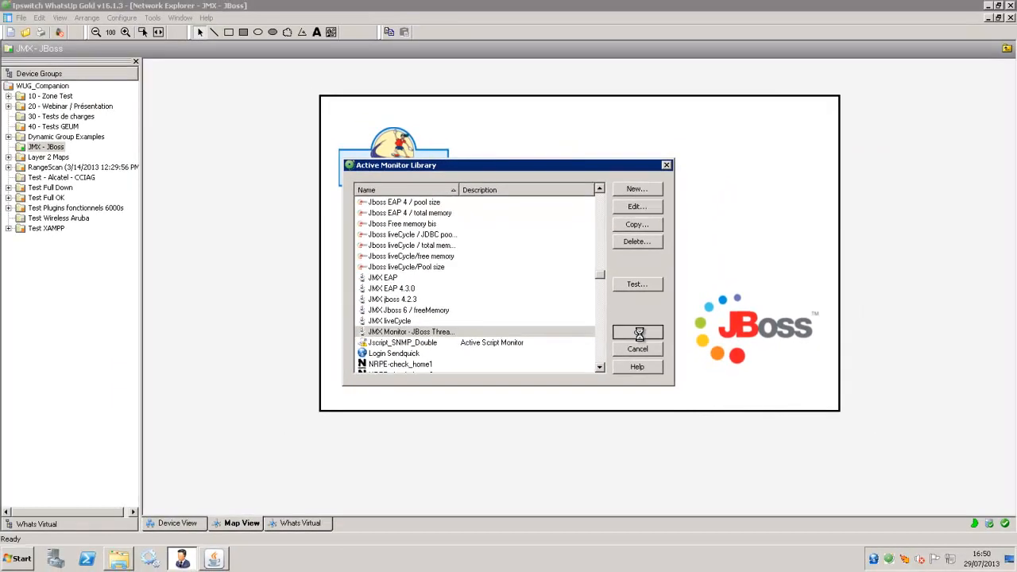
click(642, 201)
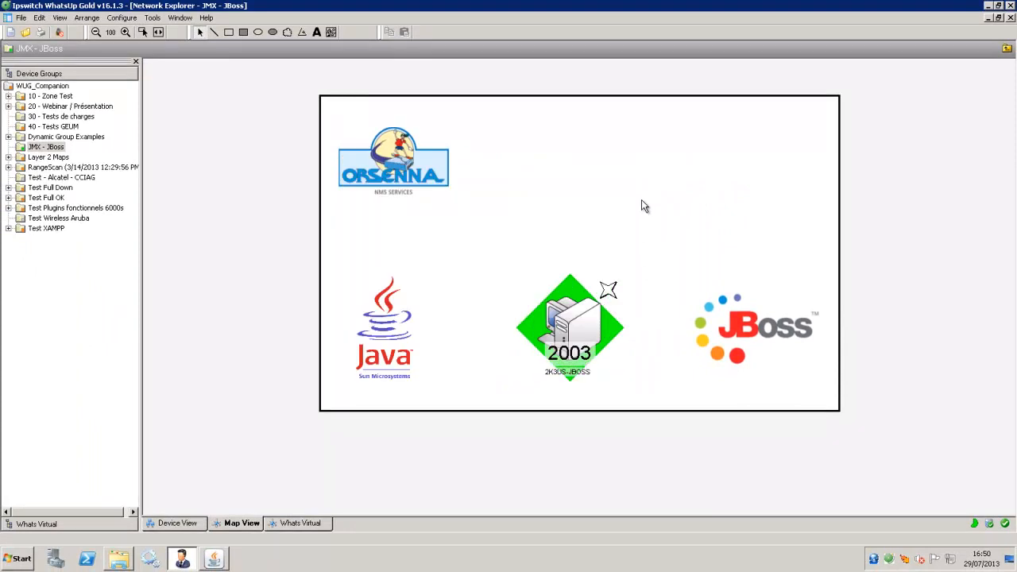
- Attach the JMX Monitor - JBoss Thread Count active monitor to device 2K3US-JBOSS without any actions, and save the device properties
click(586, 315)
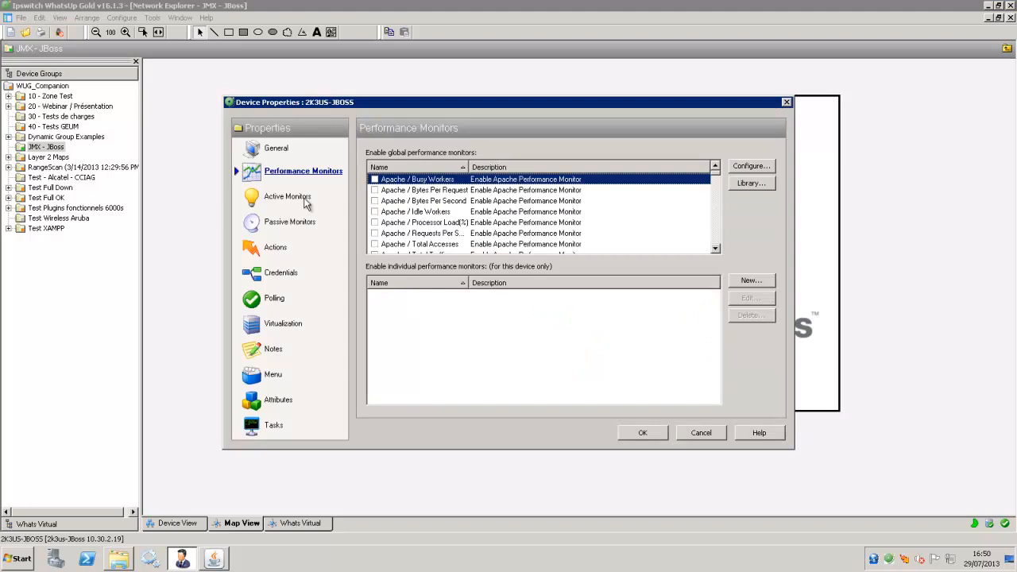
click(292, 197)
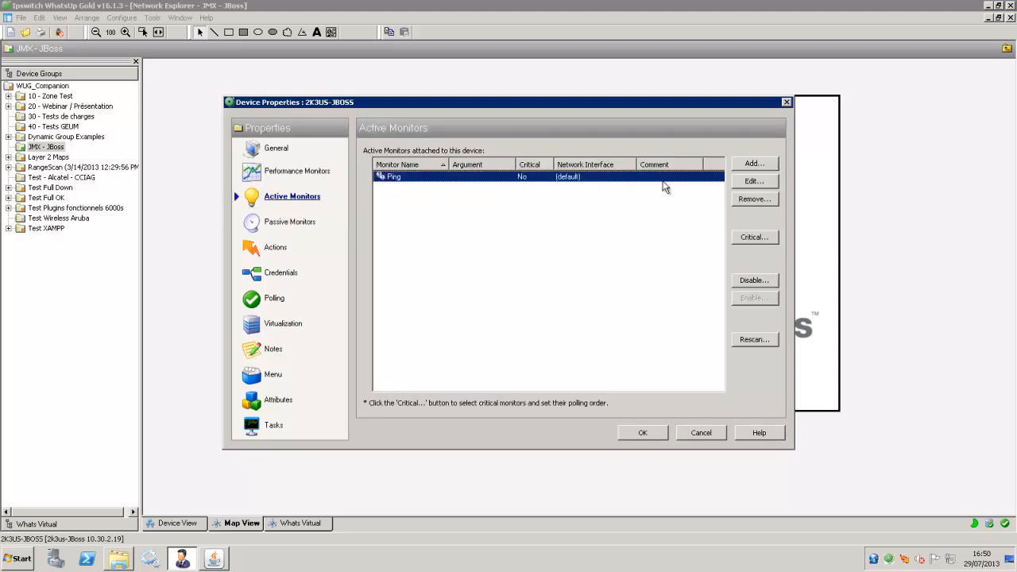
click(750, 165)
click(487, 243)
scroll(452, 310, down, 1)
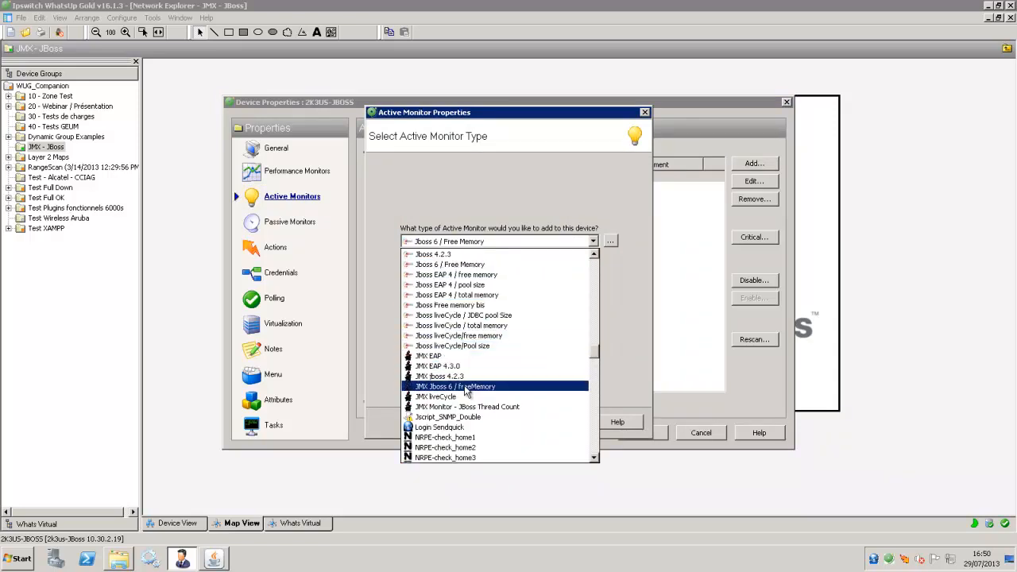
click(552, 410)
click(499, 422)
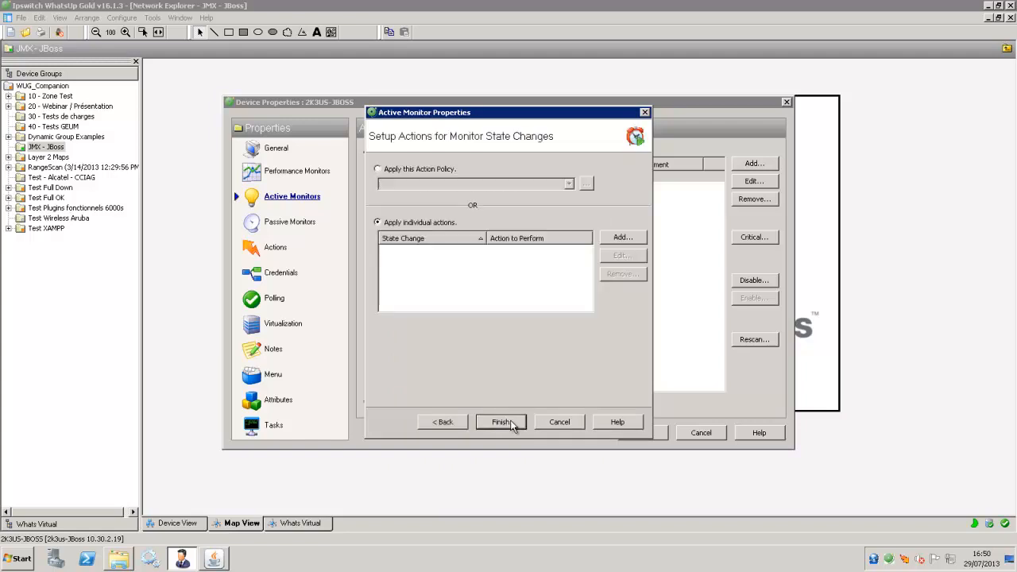
click(513, 425)
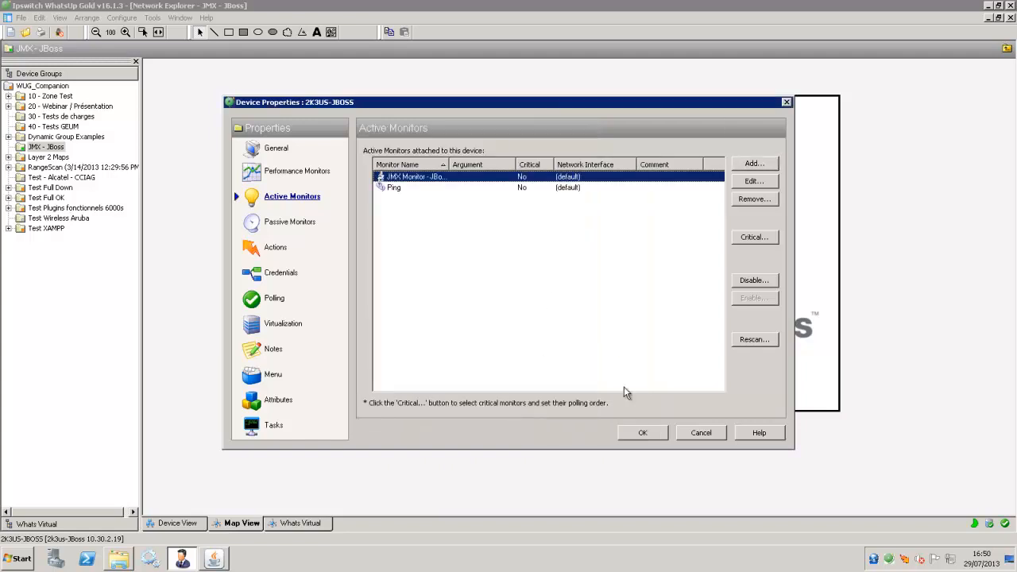
click(644, 433)
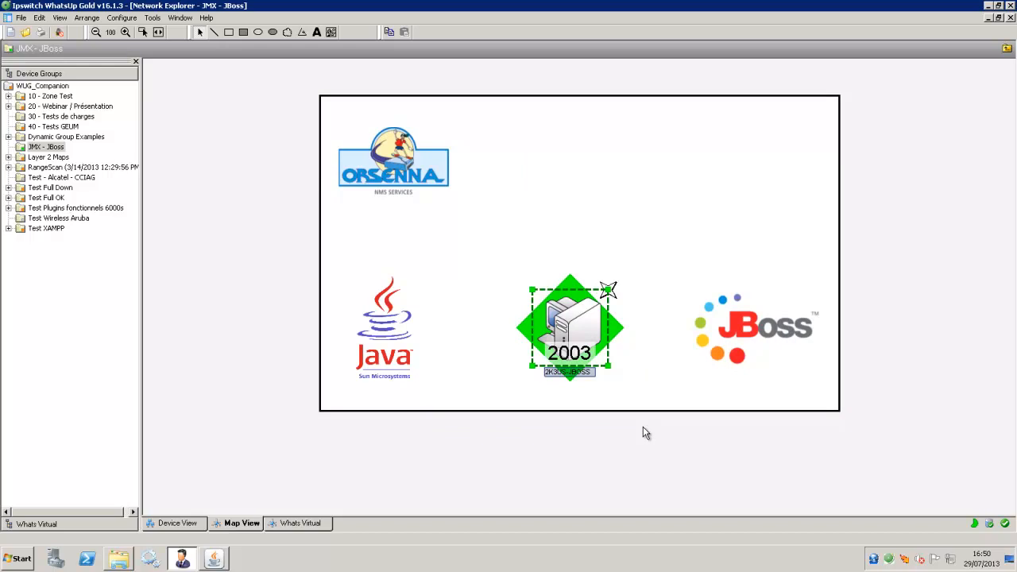
click(643, 428)
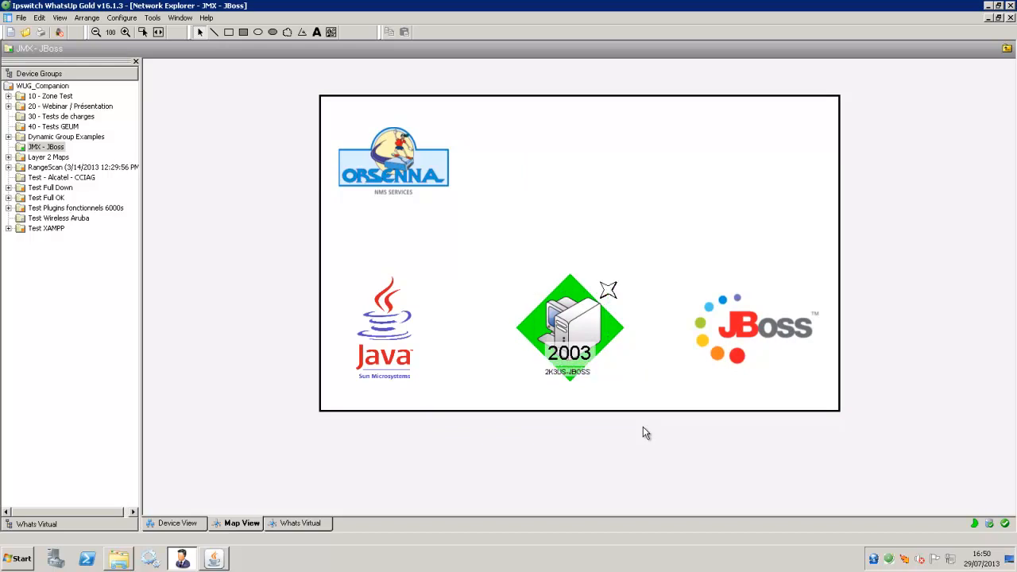